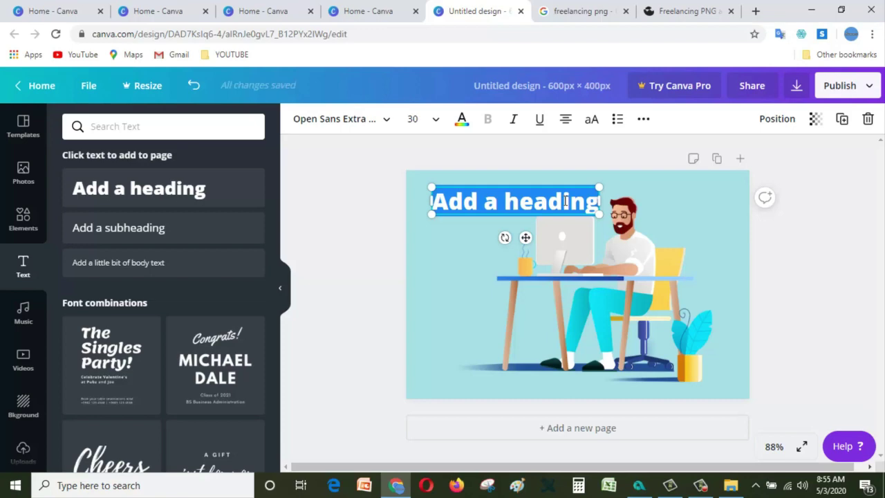
- Replace the placeholder heading with the text "Learn freelancing to Build Your Career"
type("Lear")
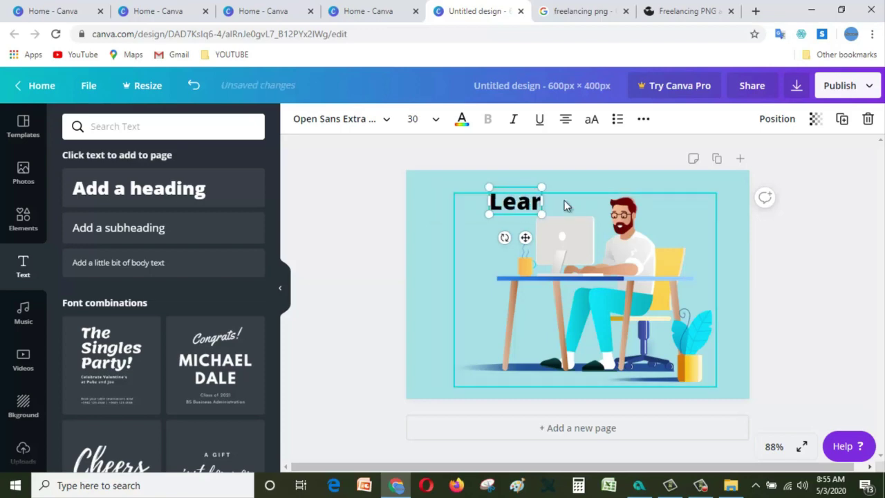
type("n fr")
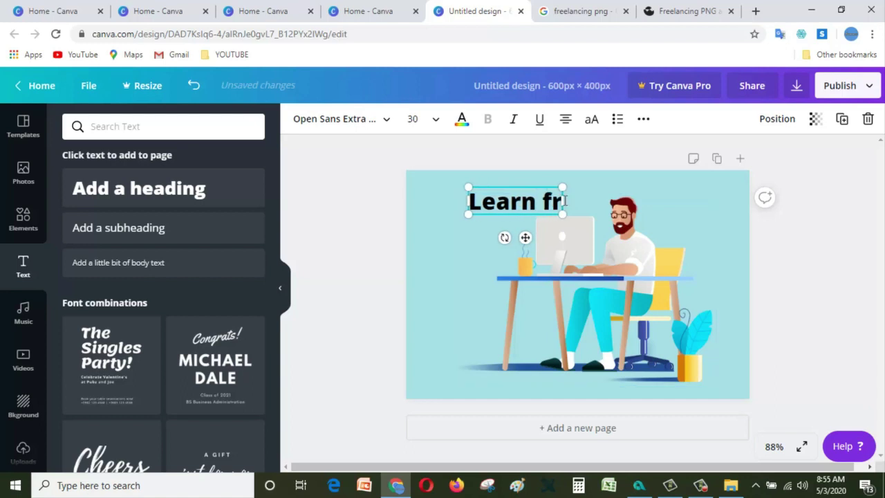
type("eelanci")
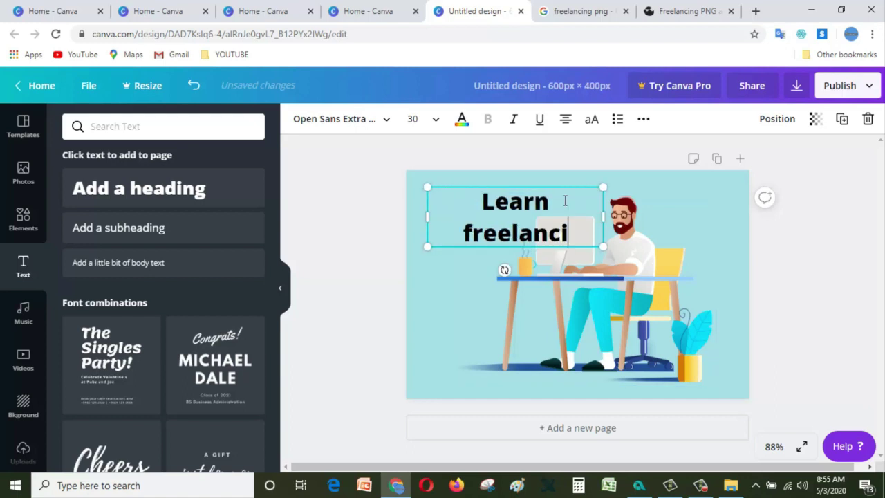
type("ng ")
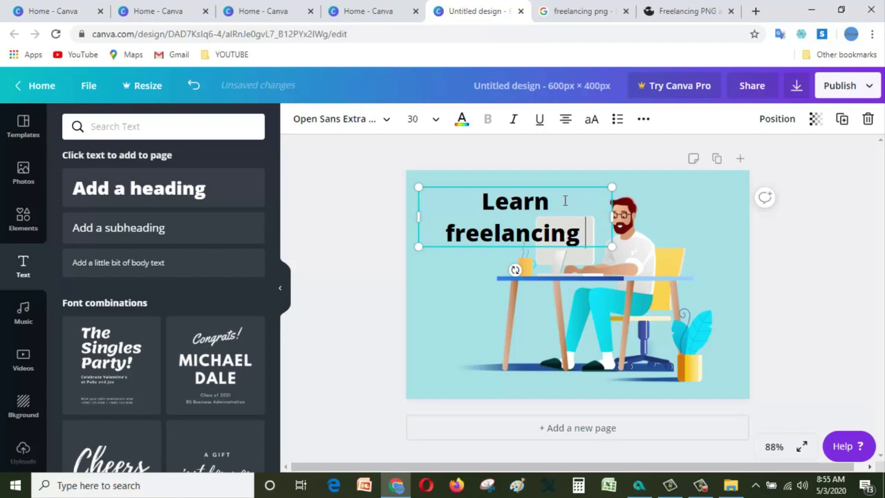
type("to ")
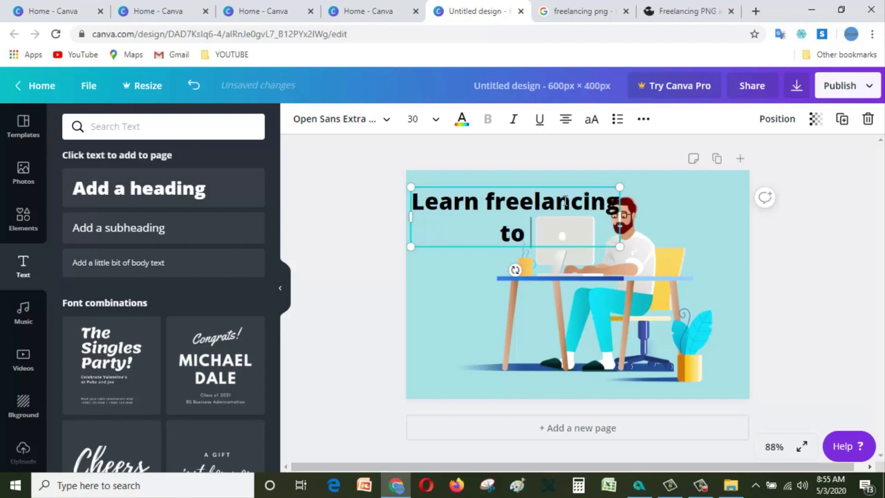
type("Build ")
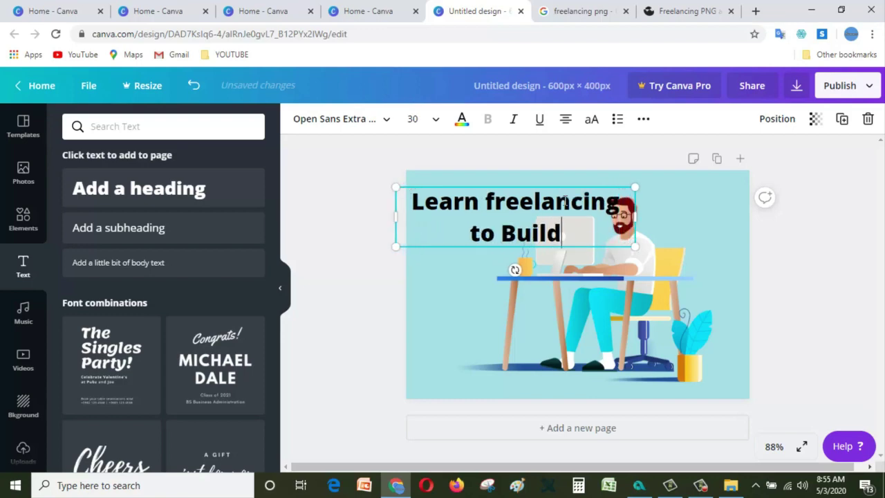
type("You")
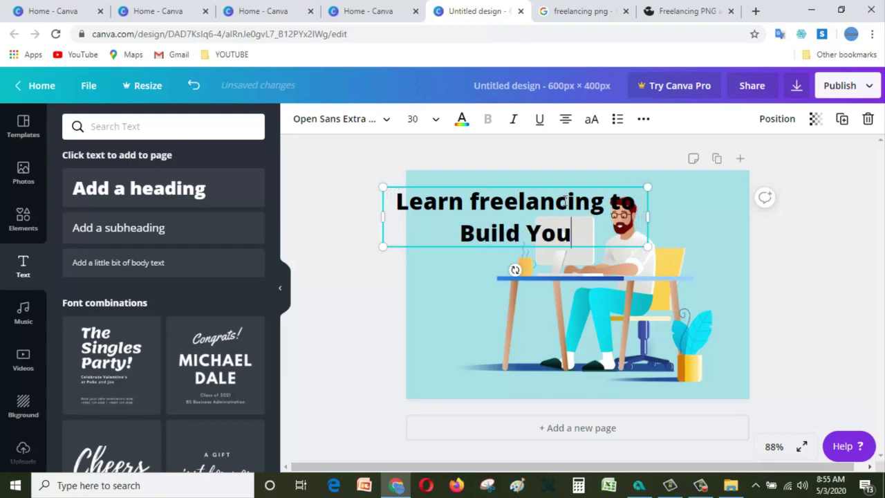
type("r Ca")
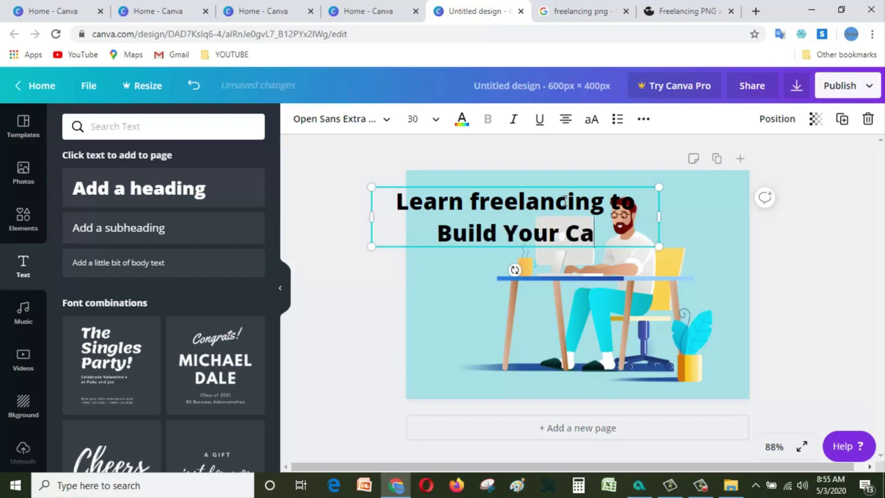
type("reer")
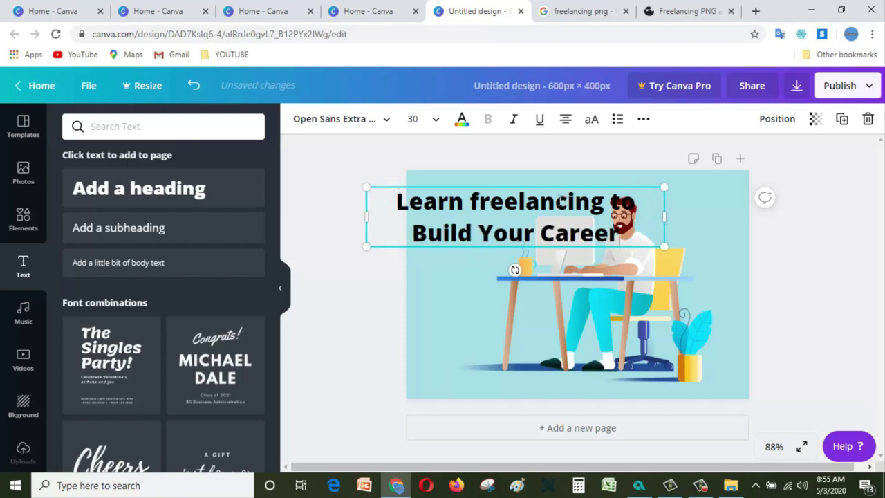
- Capitalize the first letters of "freelancing" and "to" in the heading so it reads "Learn Freelancing To Build Your Career"
left_click(481, 208)
key("BackSpace")
type("F")
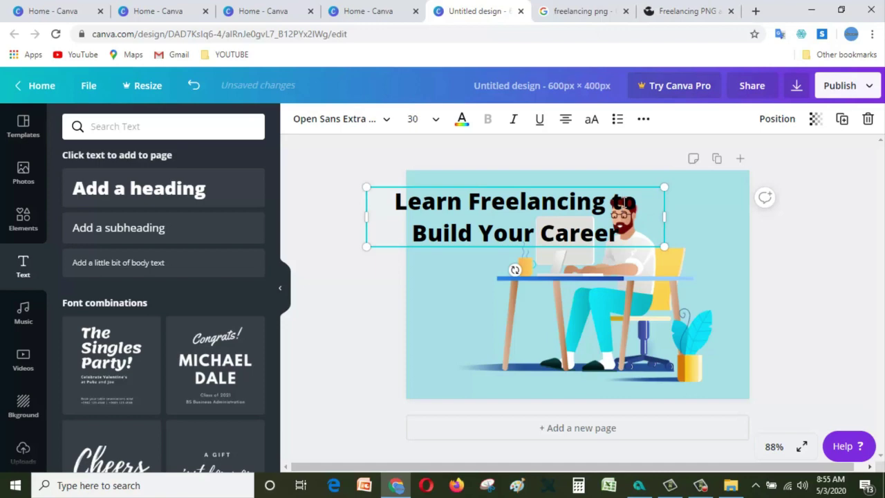
left_click(622, 202)
key("BackSpace")
type("T")
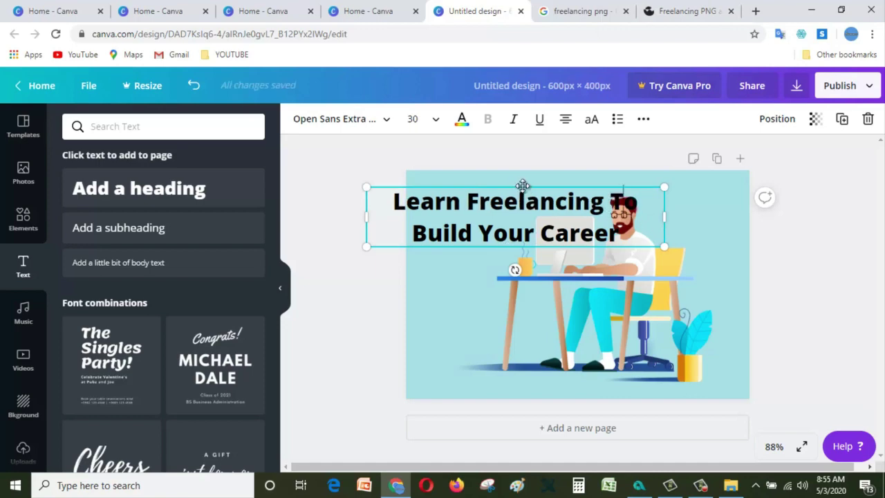
- Center the heading horizontally near the top of the design and set its font size to 12
left_click_drag(522, 185, 584, 187)
left_click(412, 119)
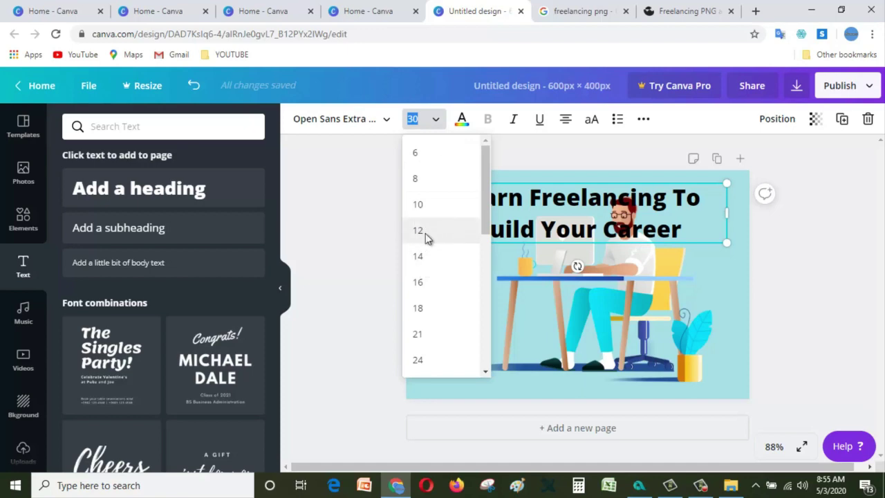
left_click(426, 234)
- Shrink the man-at-desk illustration toward its lower-right corner to clear space below the heading
left_click(641, 293)
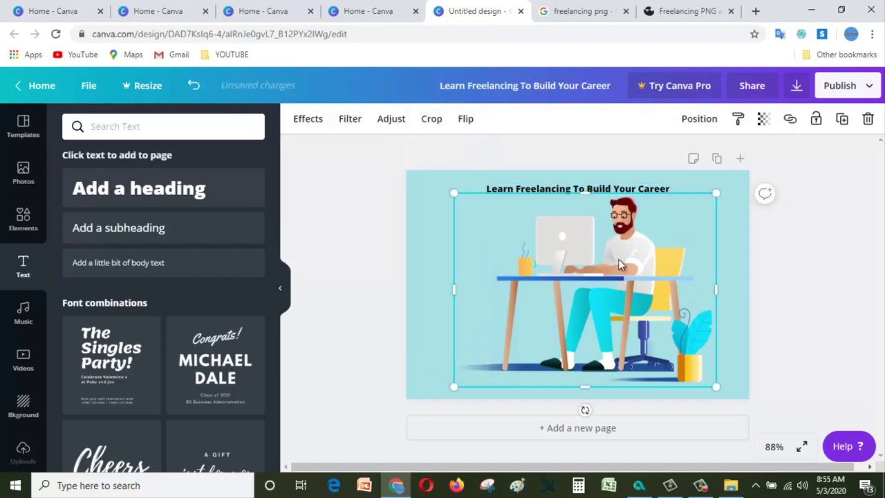
left_click_drag(461, 199, 517, 230)
- Enlarge the heading text to font size 18, and finally to 24
left_click(557, 190)
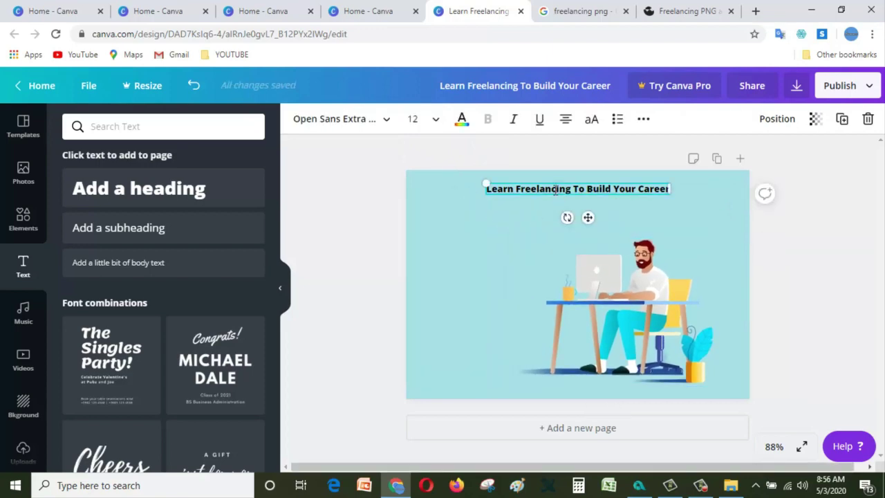
triple_click(553, 189)
left_click(432, 120)
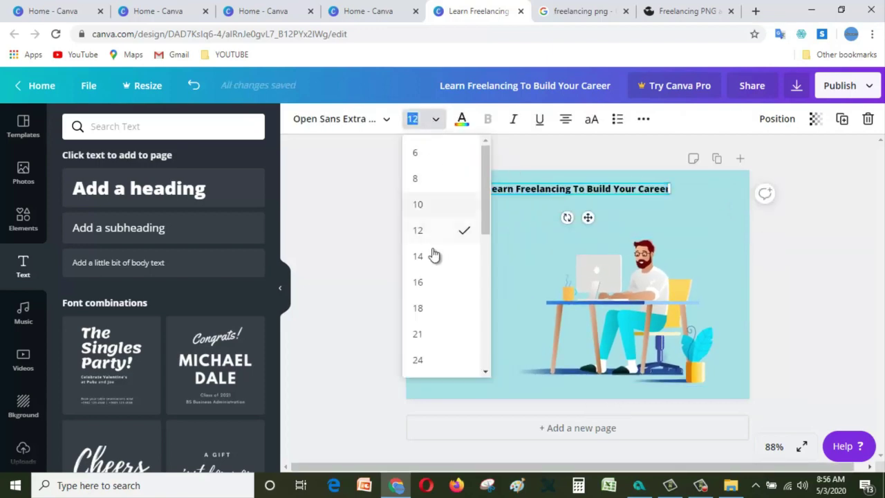
left_click(428, 311)
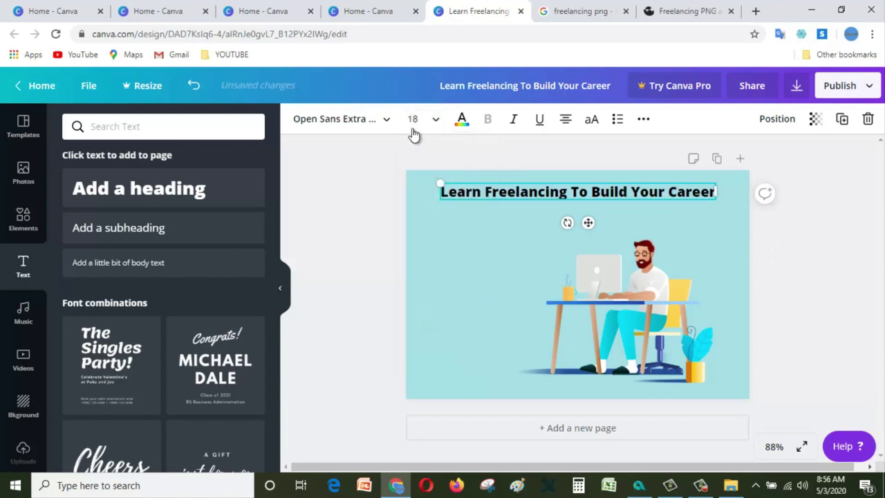
left_click(435, 120)
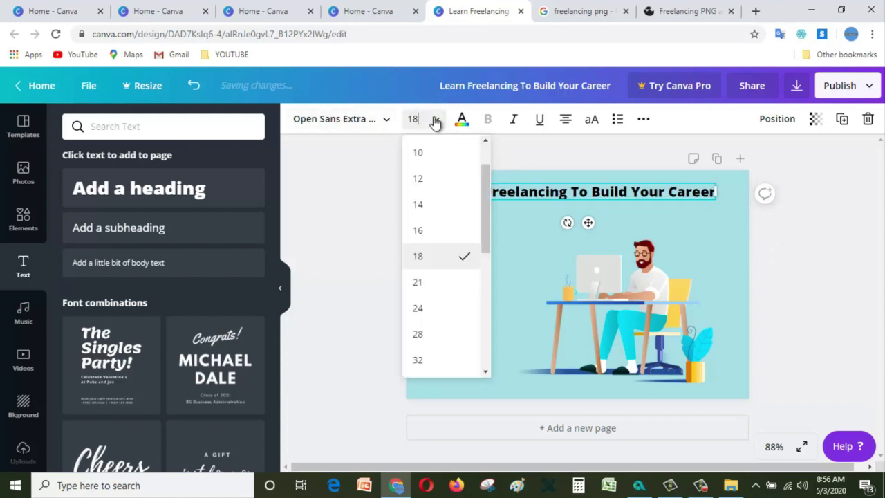
left_click(418, 308)
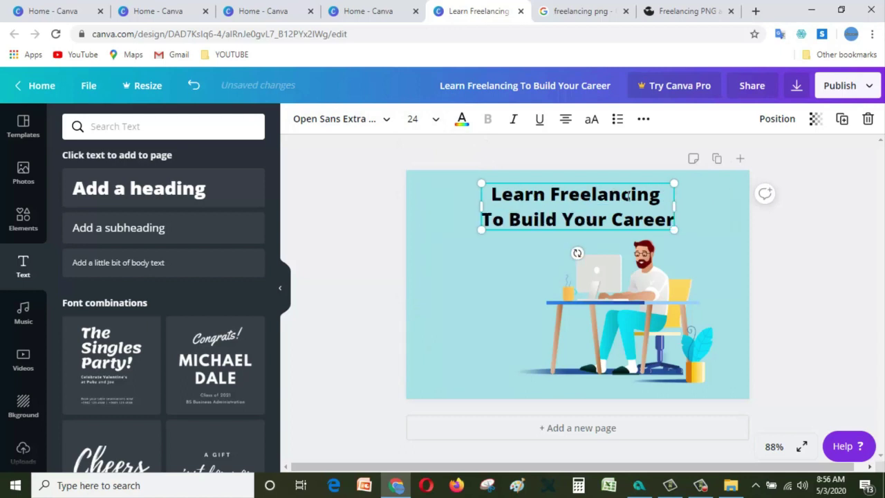
- Try Alegreya on both lines of the heading, and settle on the Bodoni FLF font
left_click(445, 214)
left_click(517, 197)
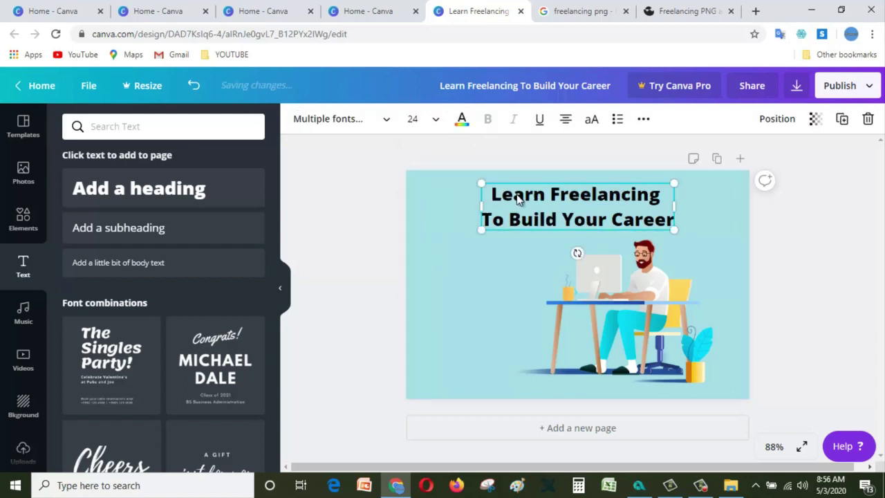
triple_click(517, 196)
left_click_drag(517, 196, 567, 207)
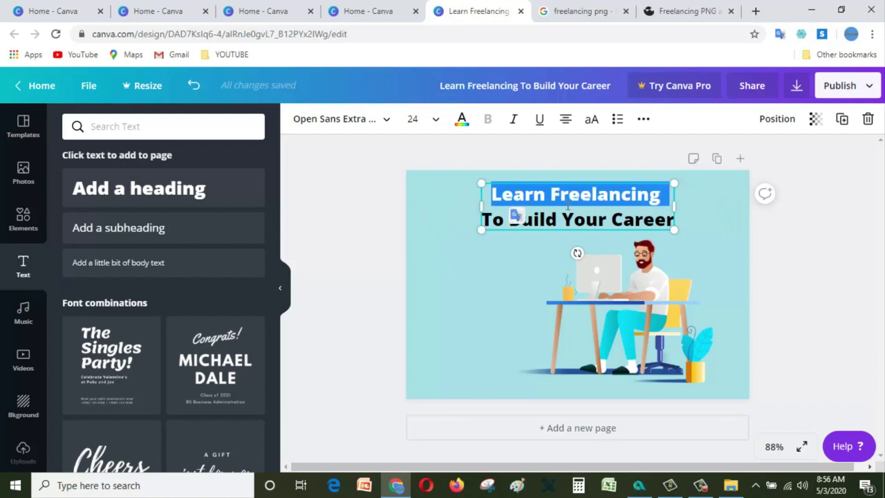
left_click_drag(672, 219, 674, 219)
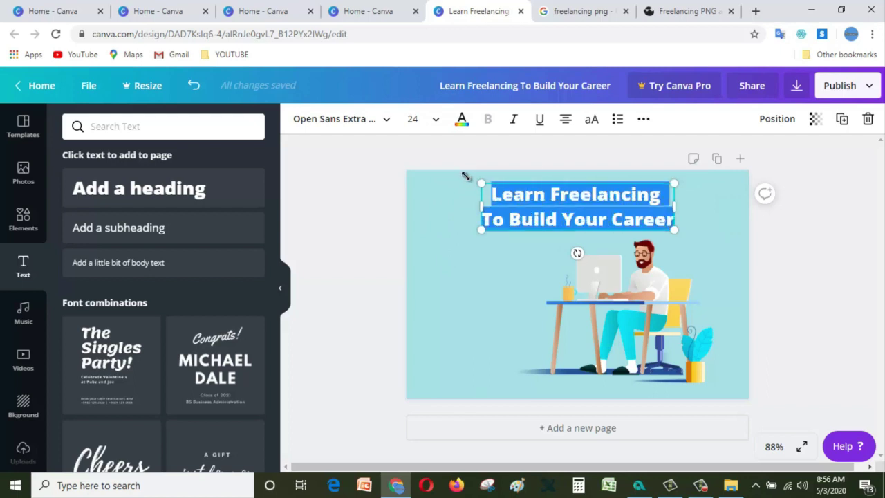
left_click(371, 123)
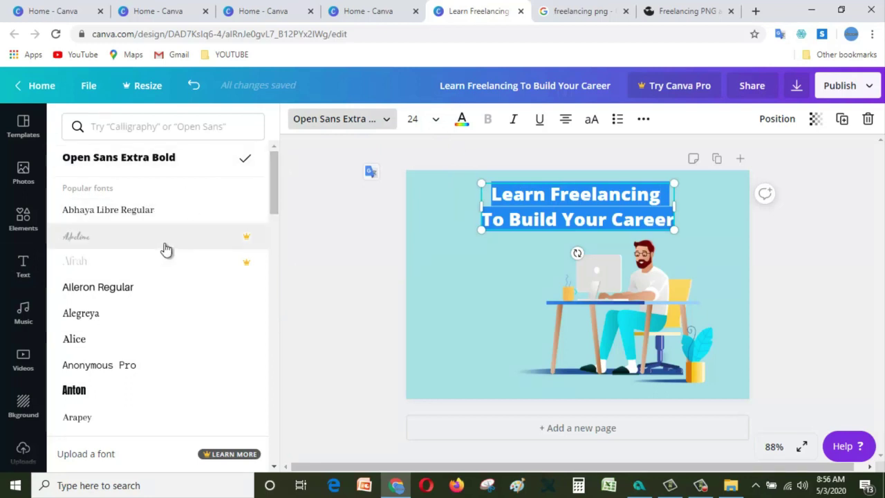
left_click(97, 325)
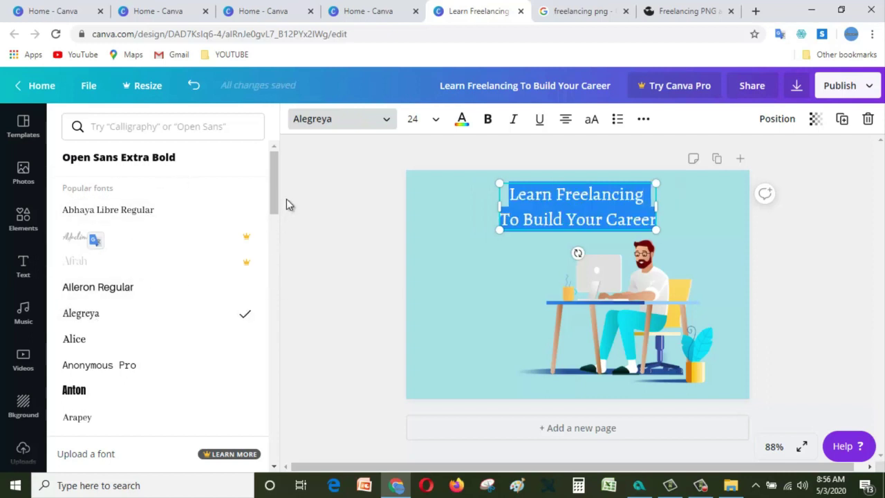
left_click_drag(276, 200, 268, 229)
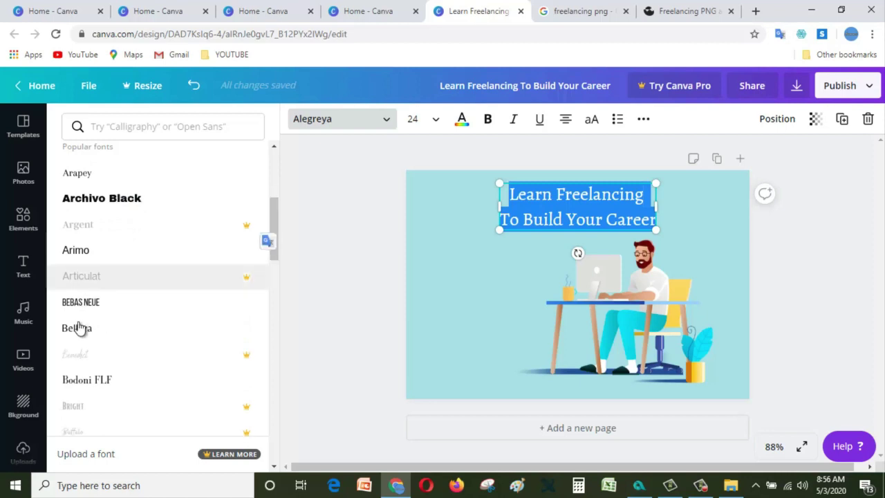
left_click(86, 382)
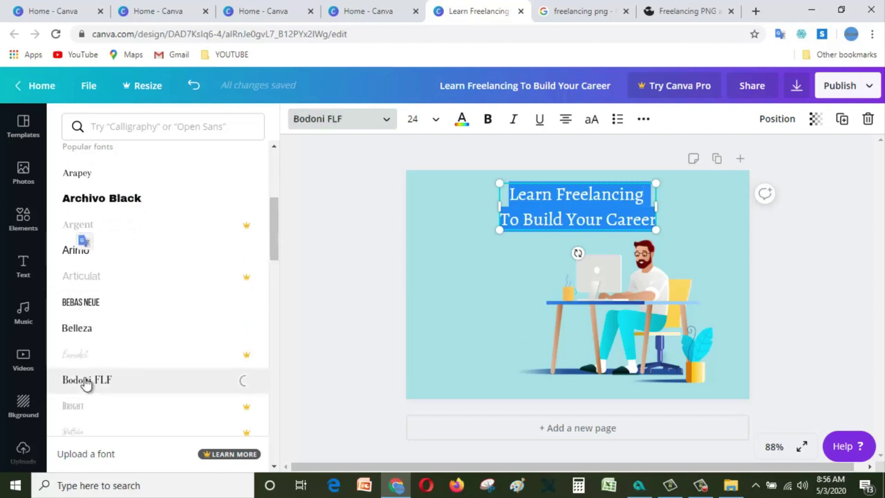
left_click(474, 161)
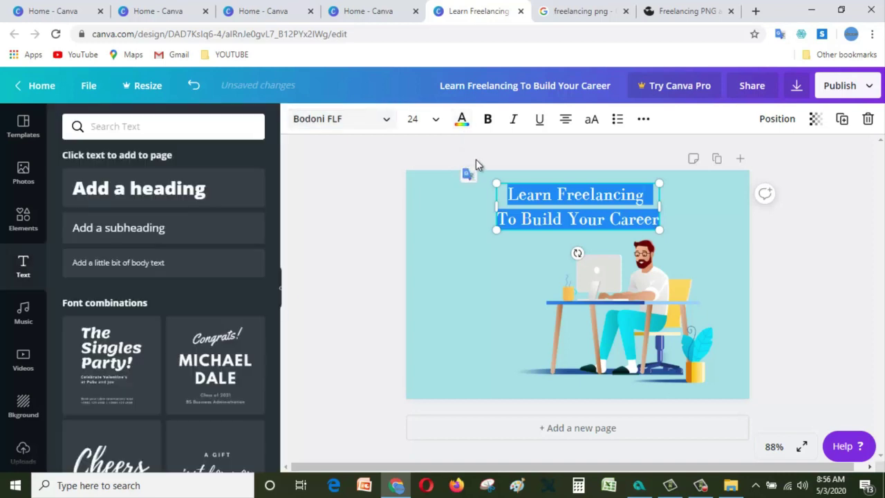
- Color the whole heading with the red from the default colors and deselect it
left_click(460, 124)
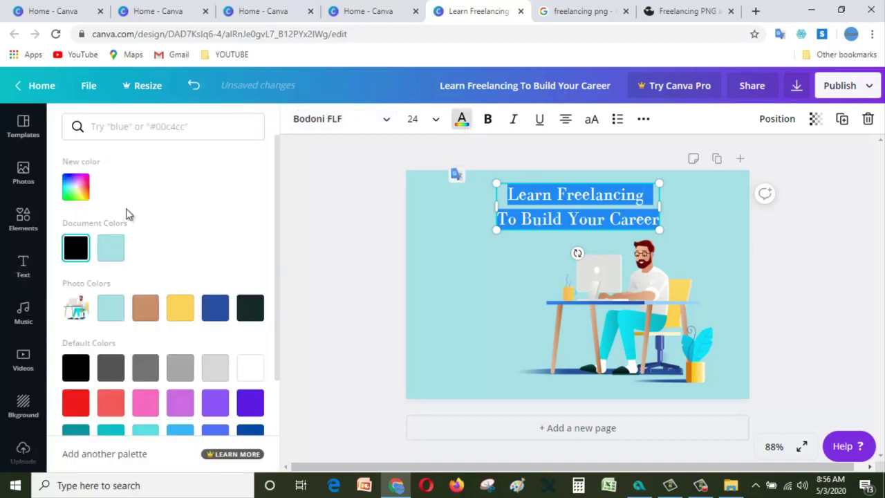
scroll(128, 380, "down", 1)
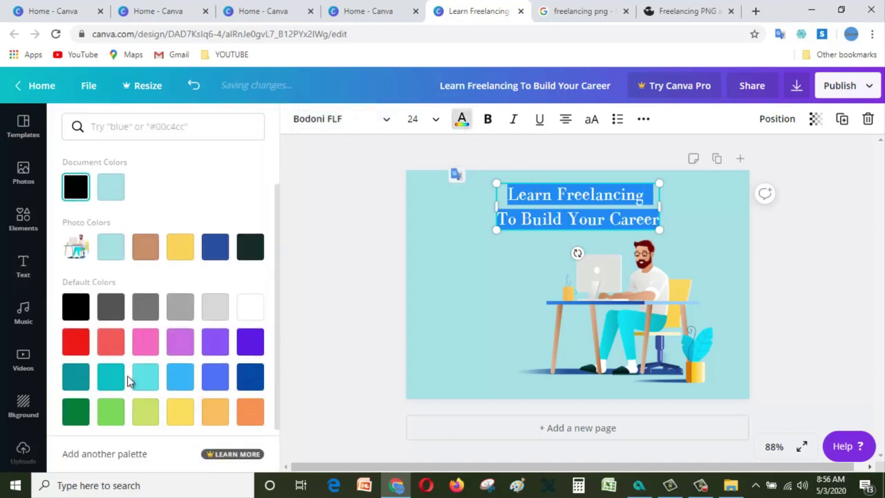
left_click(81, 338)
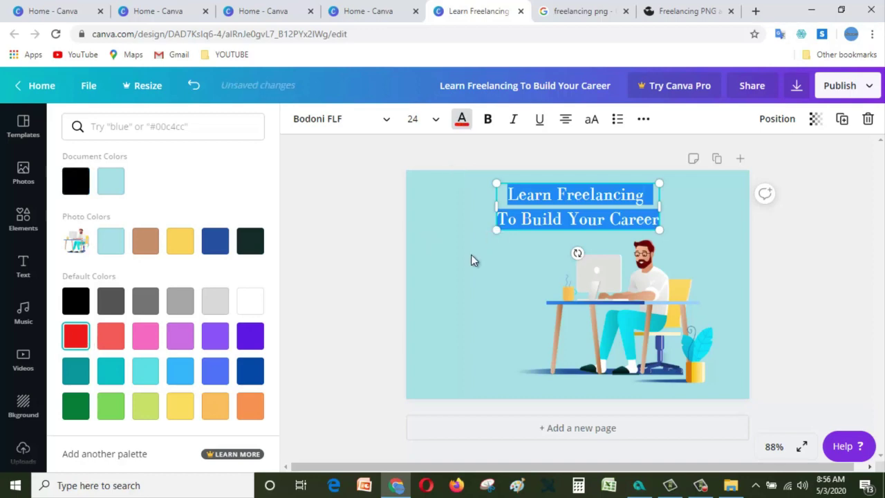
key("Escape")
left_click(667, 209)
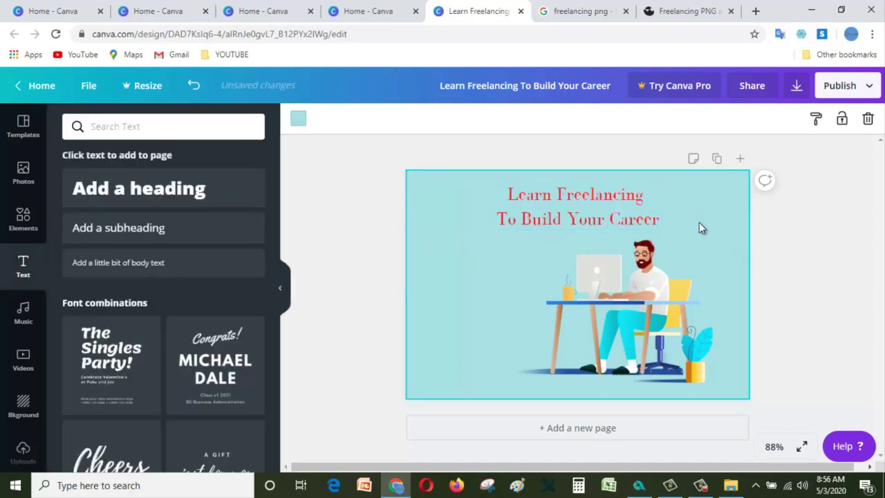
- Select both heading lines and give them the custom darker red text color #e40505
left_click(563, 195)
triple_click(568, 196)
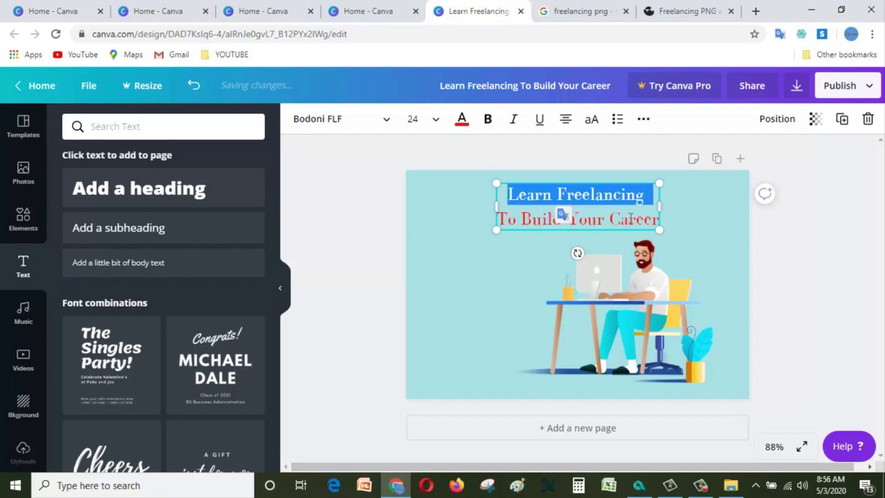
left_click_drag(658, 220, 505, 188)
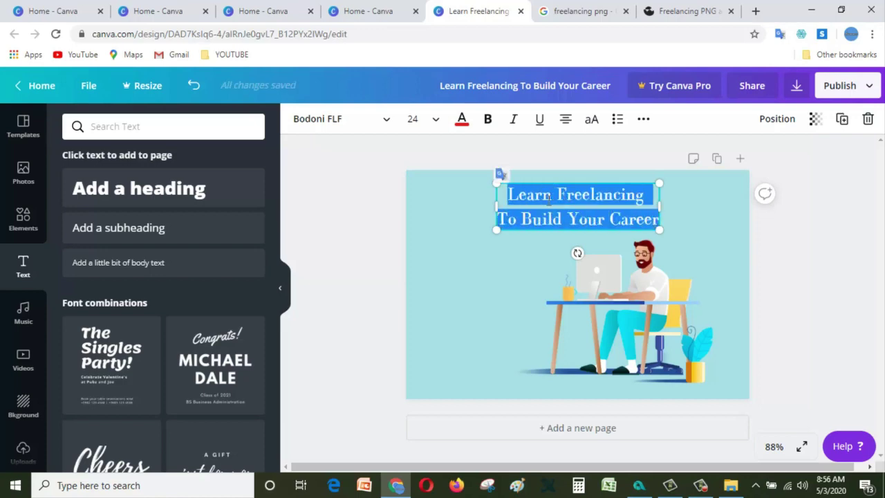
left_click(459, 121)
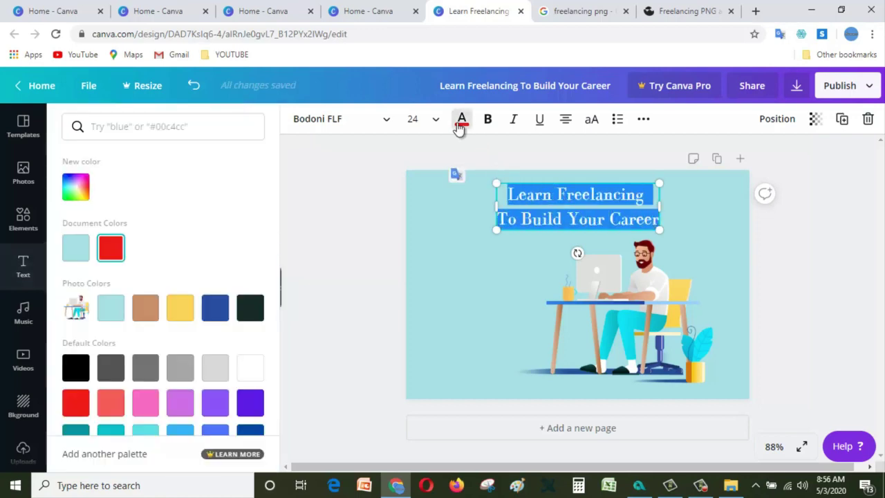
left_click(81, 189)
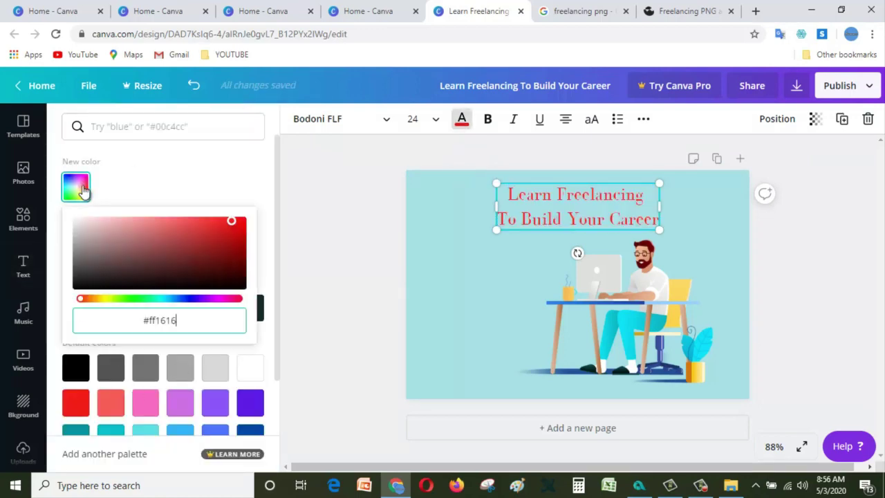
left_click(239, 234)
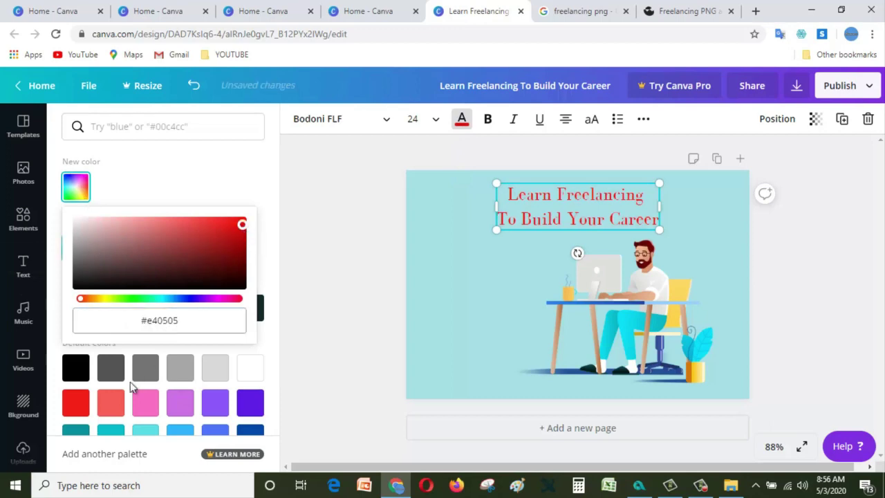
- Recolor both heading lines with the dark violet from the default colors and deselect the heading
left_click(250, 404)
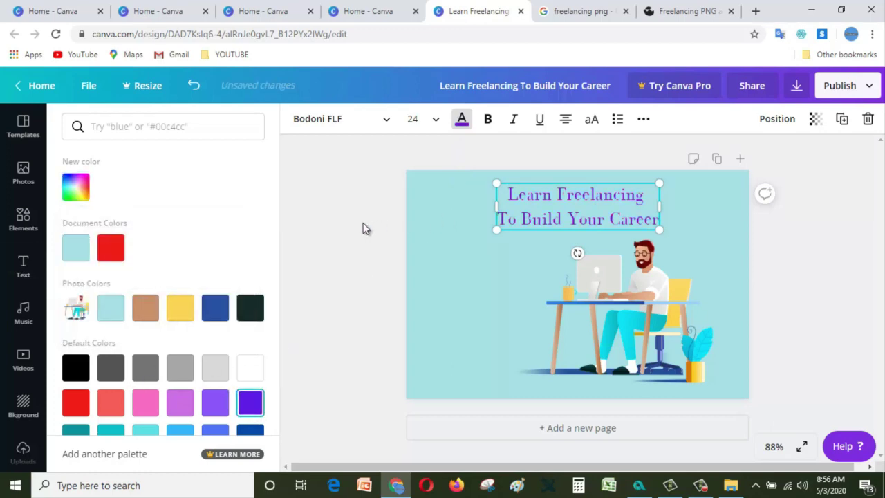
key("Escape")
left_click(794, 261)
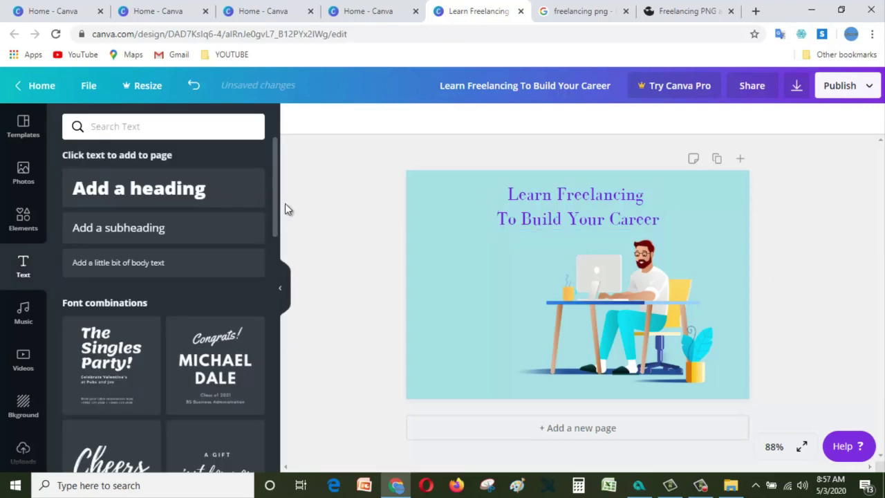
- Center the desk illustration horizontally just beneath the heading, and shift the heading slightly up so the two do not overlap
left_click(280, 287)
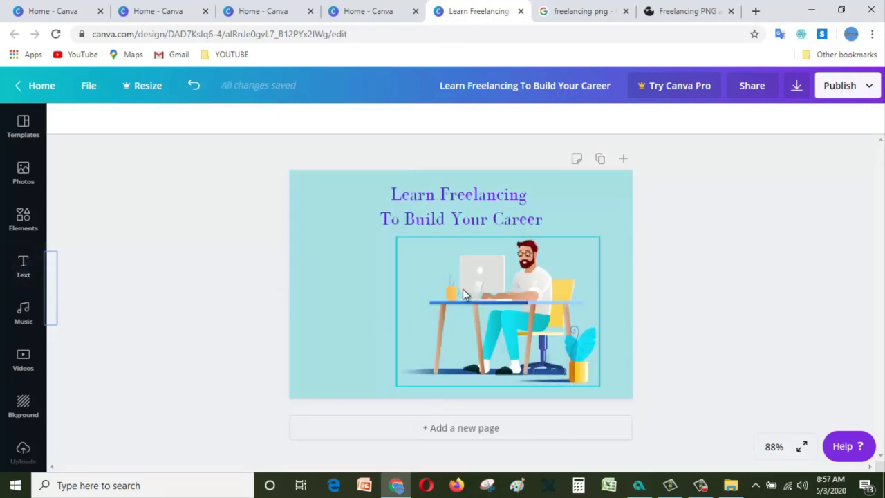
left_click_drag(503, 274, 468, 265)
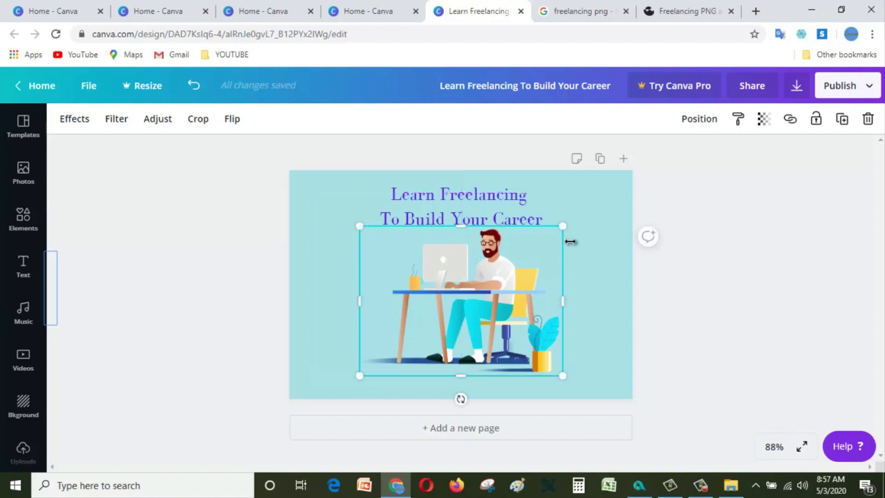
left_click(667, 210)
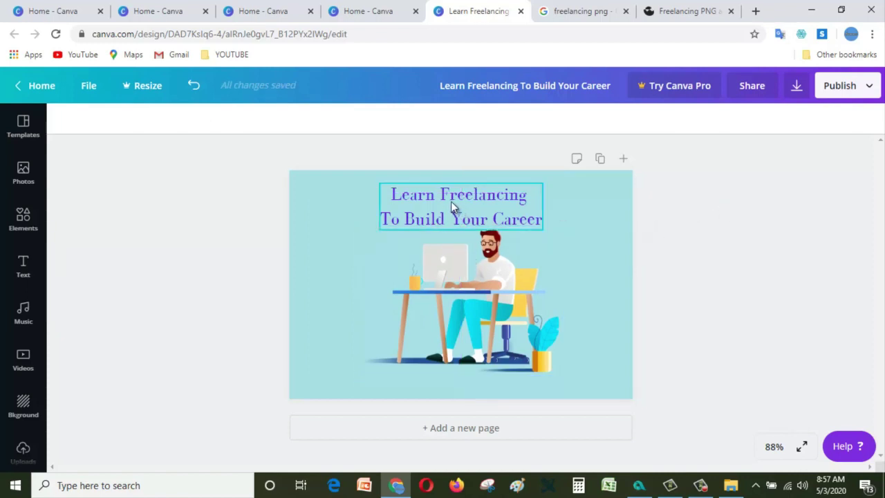
left_click_drag(451, 201, 470, 194)
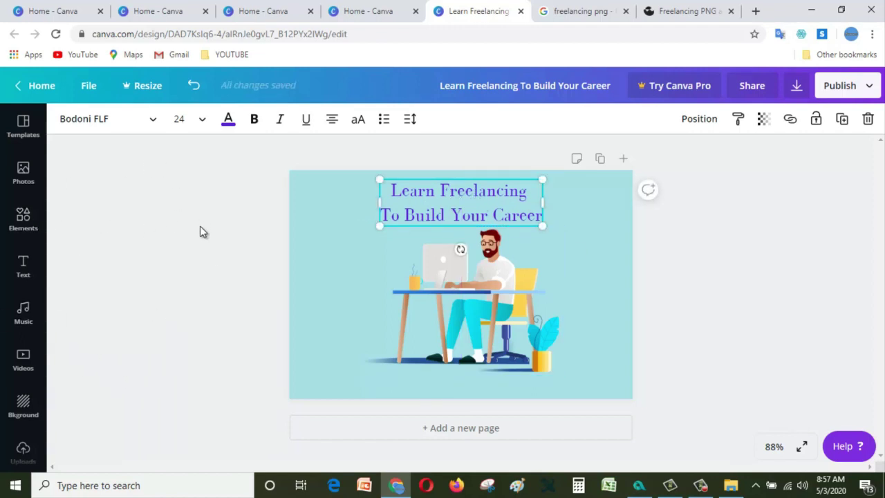
- Try a gray rounded square shape on the banner, shift it toward the banner's left side, and delete it
left_click(24, 220)
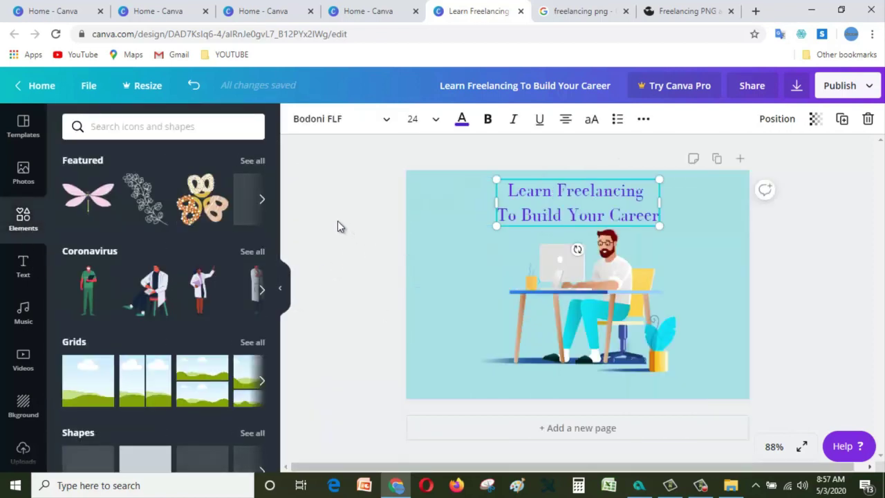
left_click(311, 240)
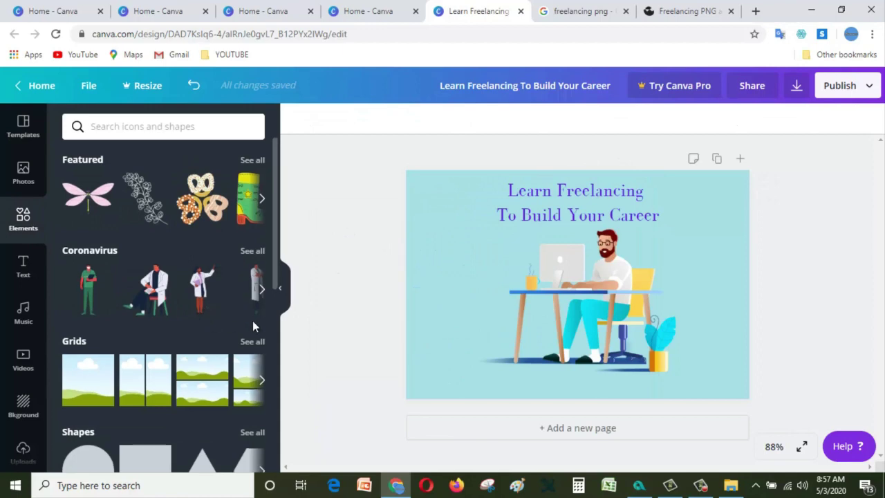
scroll(228, 318, "down", 6)
scroll(254, 327, "up", 1)
scroll(254, 327, "up", 3)
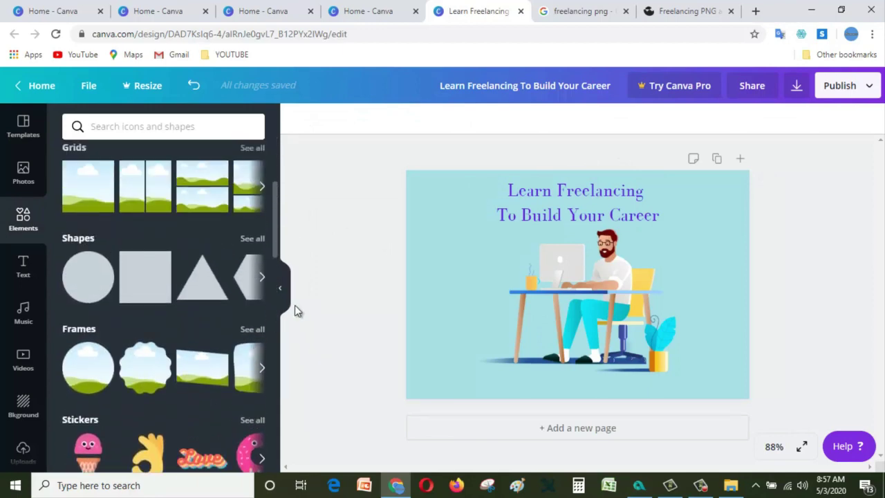
left_click(261, 277)
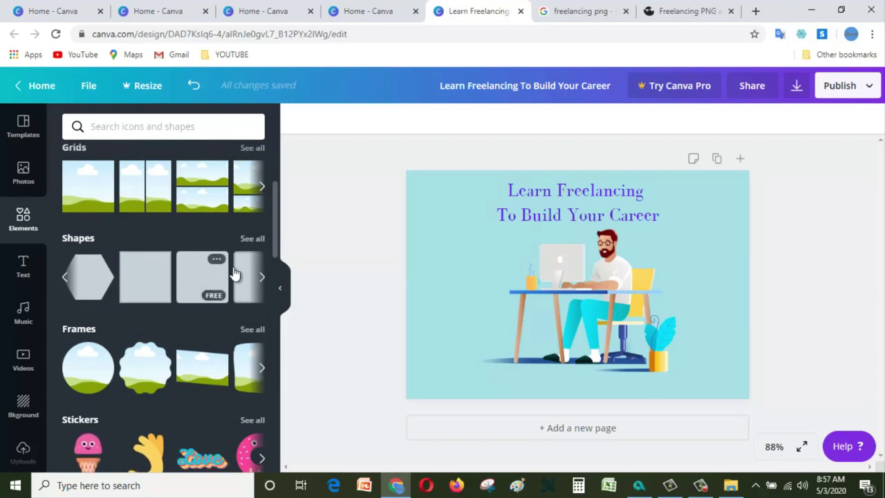
left_click_drag(197, 275, 462, 248)
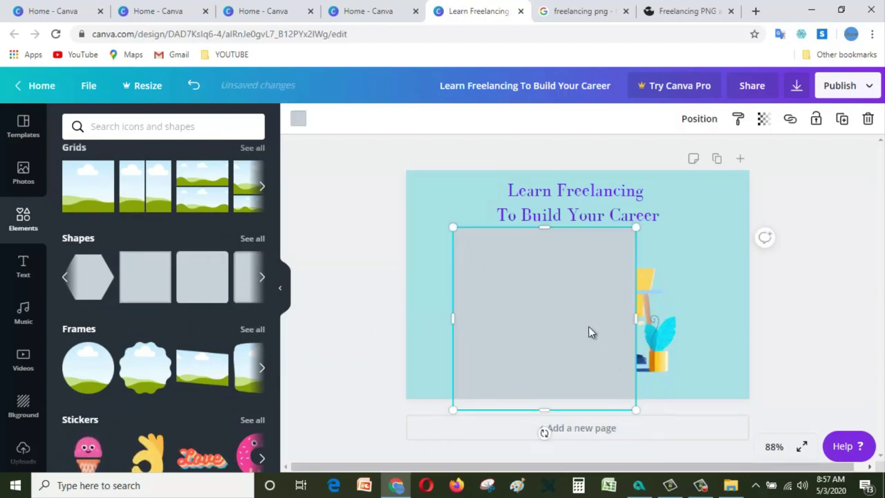
left_click_drag(589, 331, 509, 296)
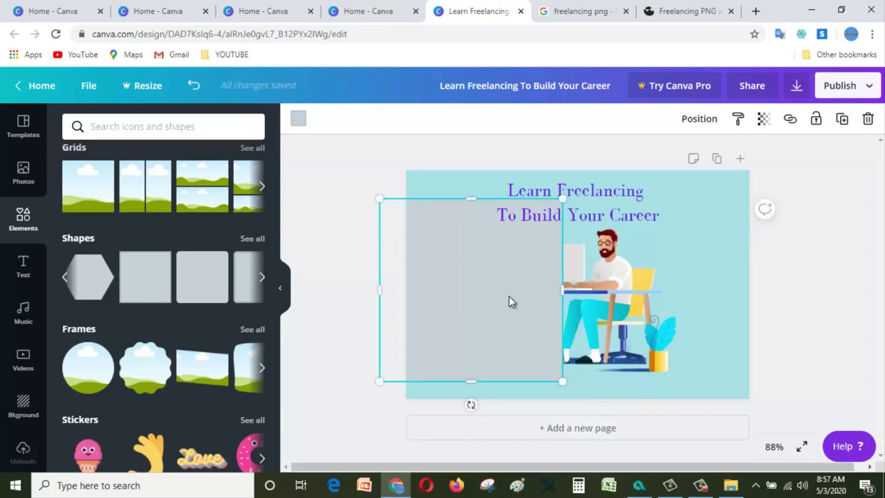
key("Delete")
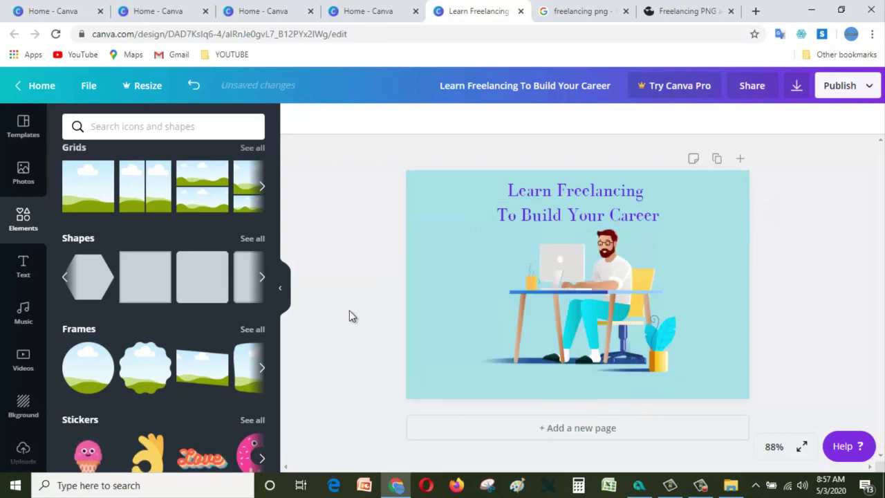
left_click(280, 288)
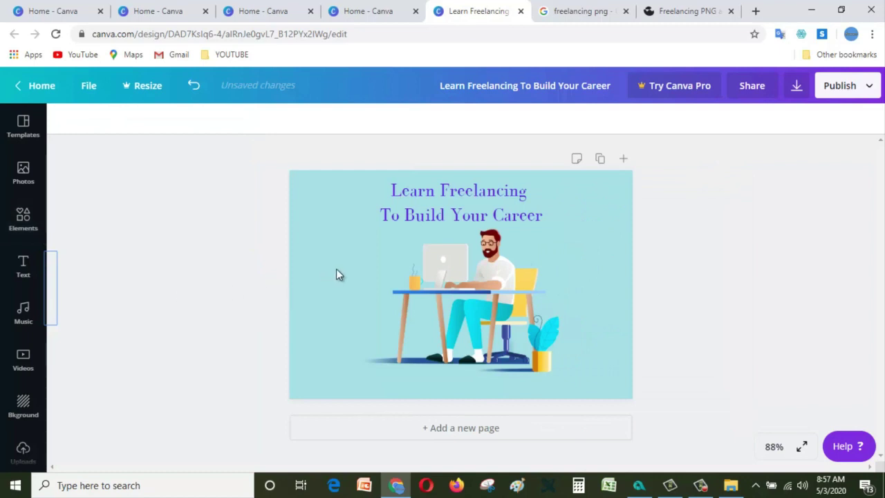
left_click(399, 272)
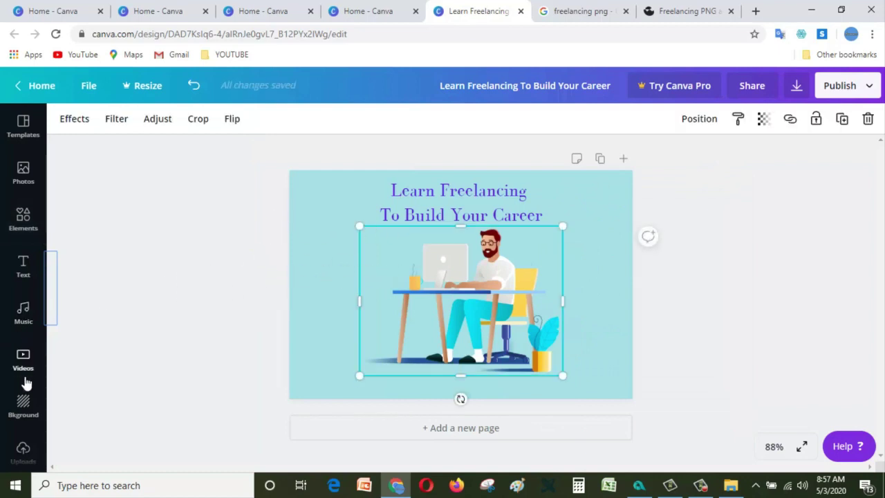
scroll(23, 387, "down", 3)
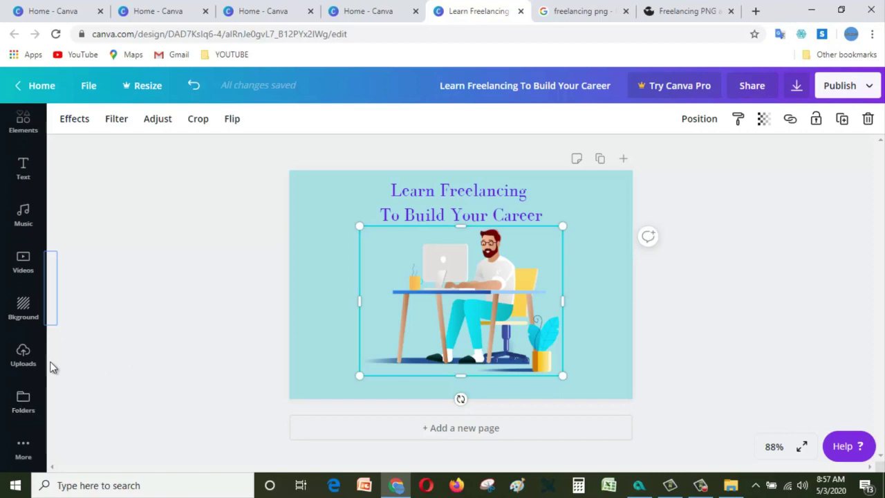
scroll(12, 316, "up", 3)
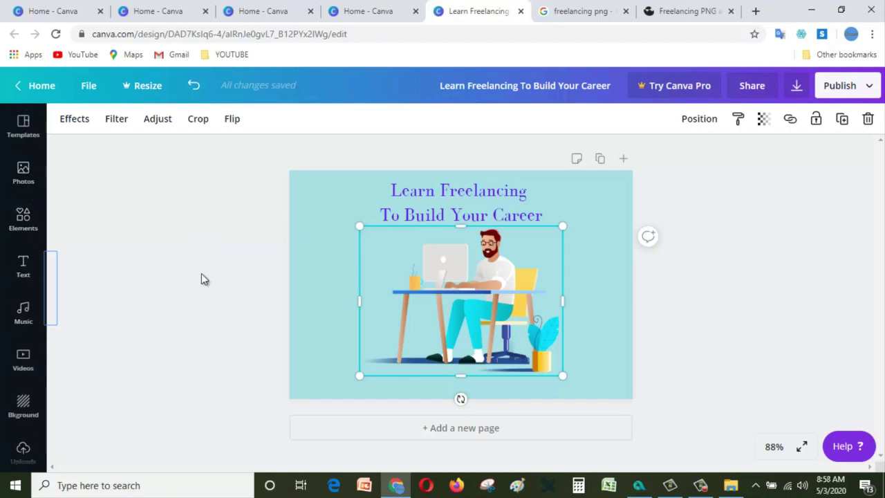
- Look through the trending stock photos in the photo library
left_click(26, 177)
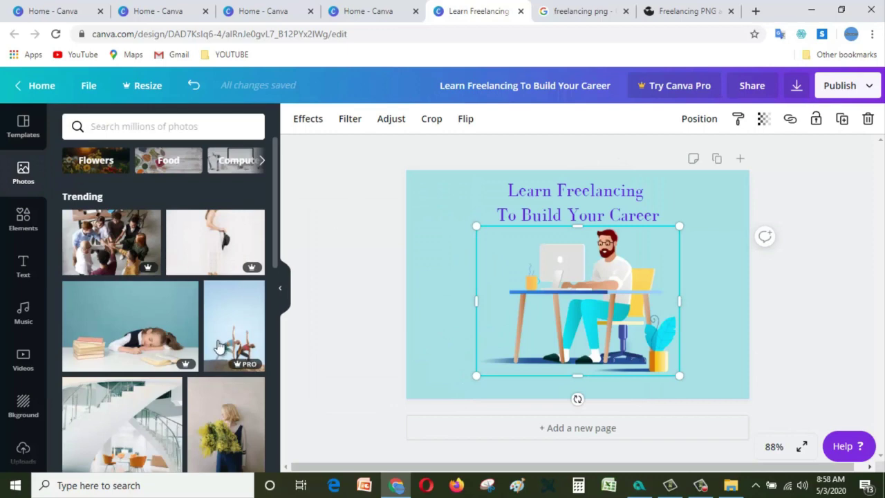
scroll(228, 346, "down", 3)
scroll(150, 310, "up", 5)
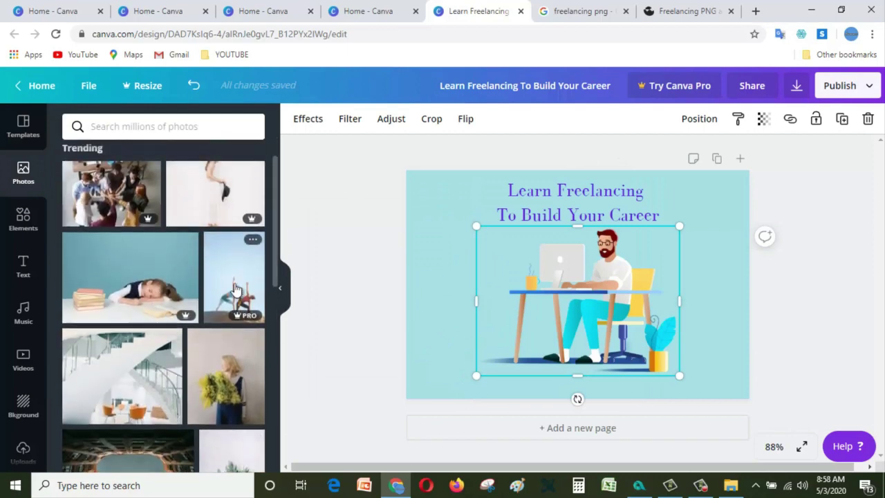
scroll(217, 331, "down", 10)
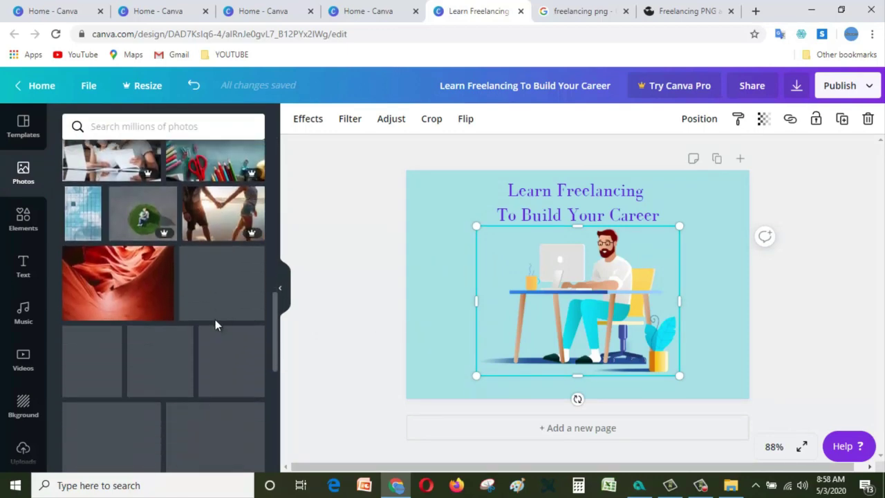
scroll(215, 322, "up", 5)
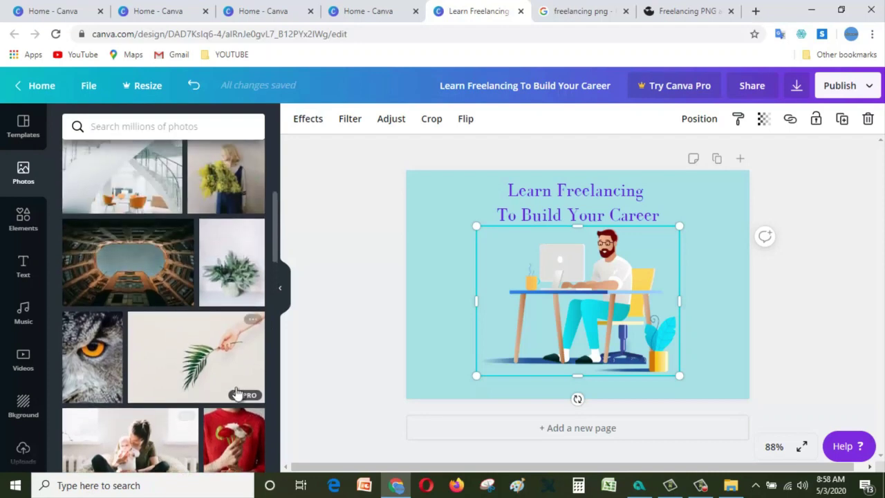
scroll(206, 353, "up", 5)
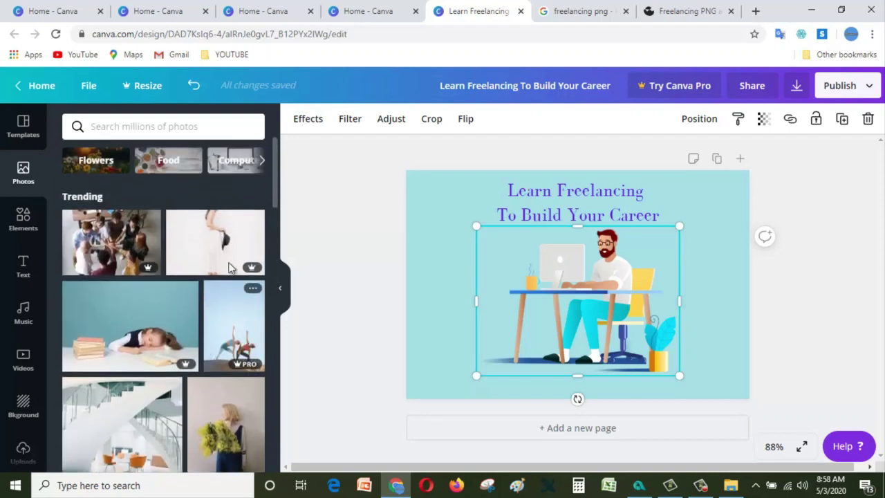
- Search the photo library for "freelancing" and look through the matching photos without adding any, leaving nothing selected
left_click(137, 126)
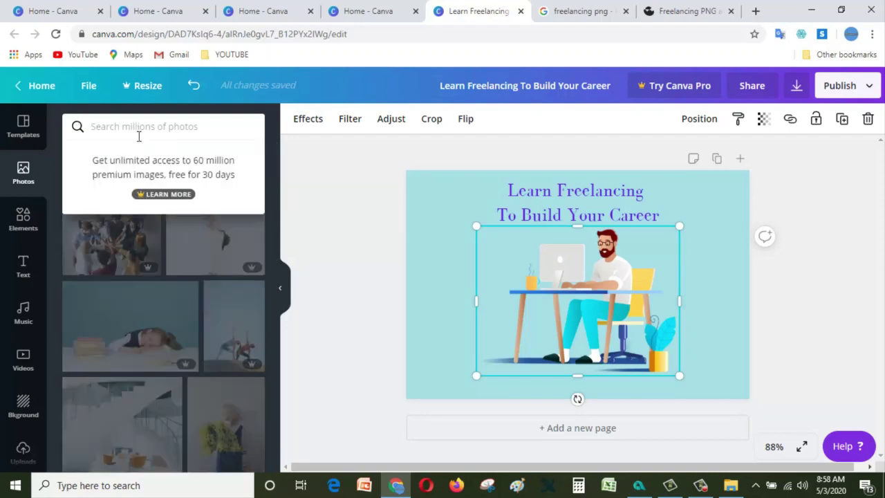
type("freela")
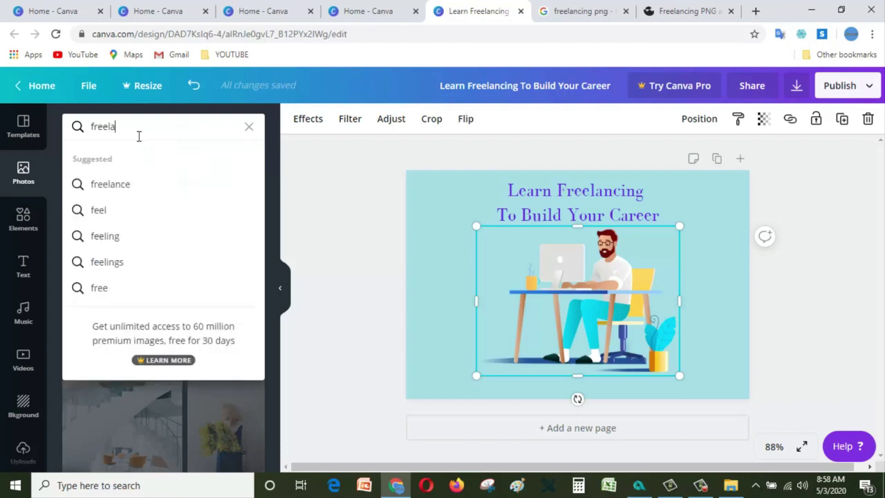
type("ncing")
key("Return")
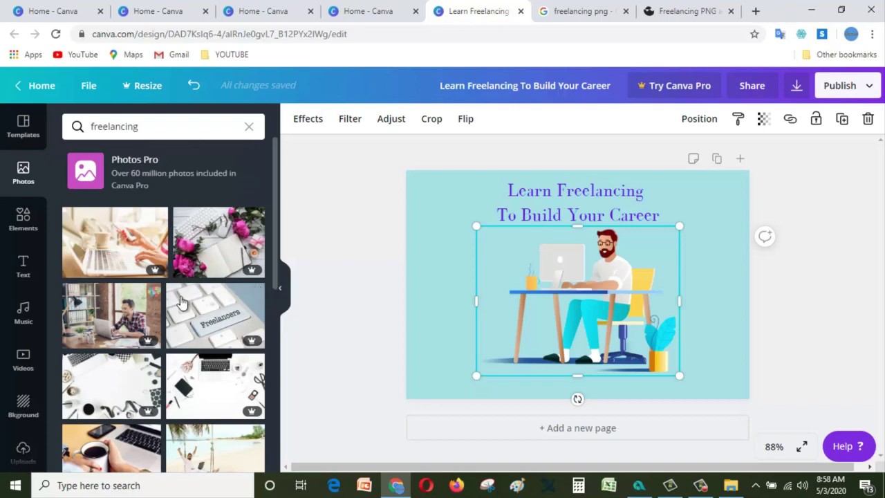
scroll(245, 280, "down", 2)
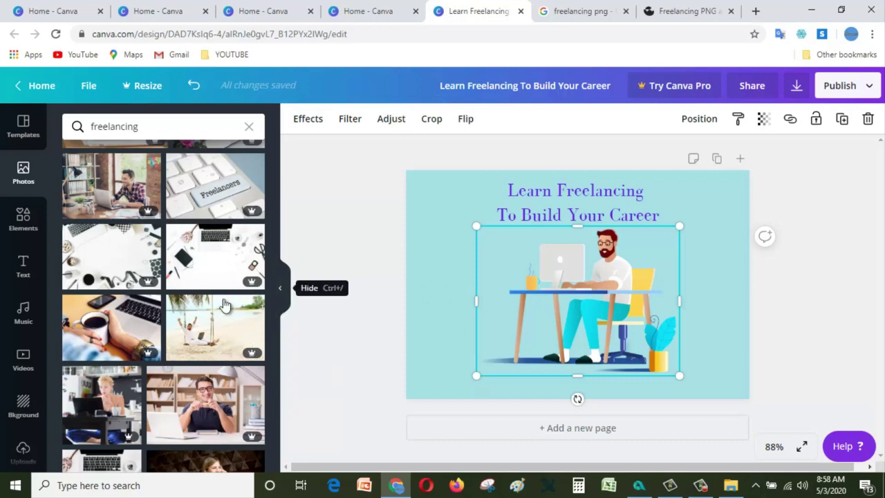
scroll(107, 370, "down", 10)
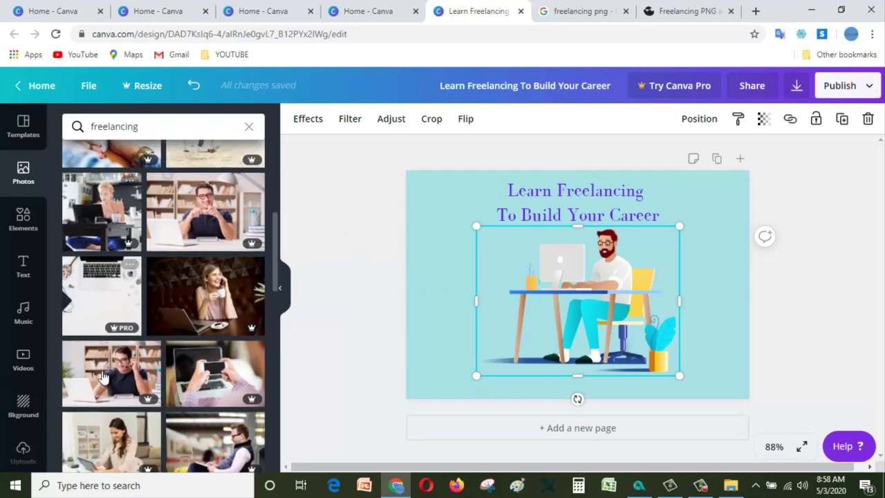
scroll(106, 364, "down", 4)
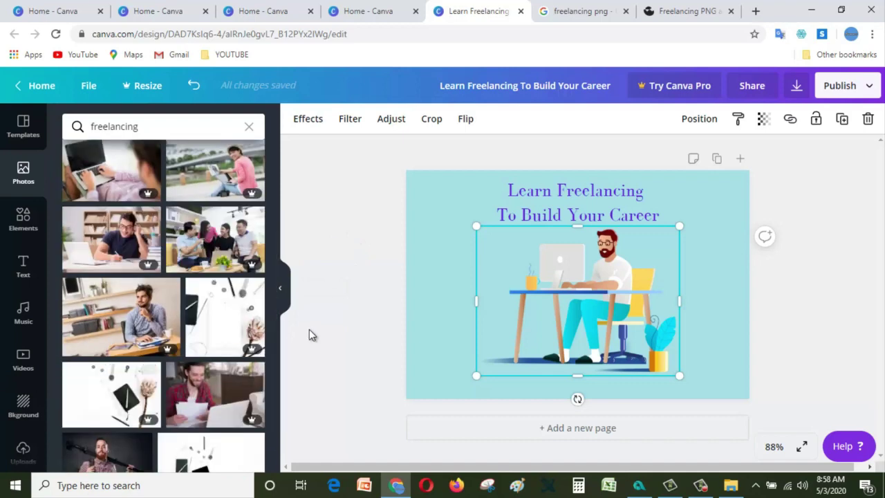
left_click(351, 240)
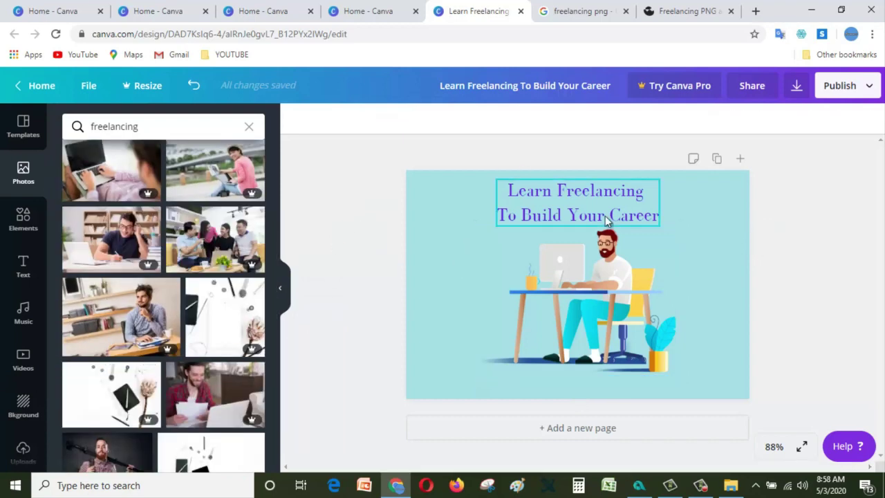
- Download the banner as a JPG, dismissing the Canva Pro trial offer, and open the downloaded image in Photos
left_click(838, 87)
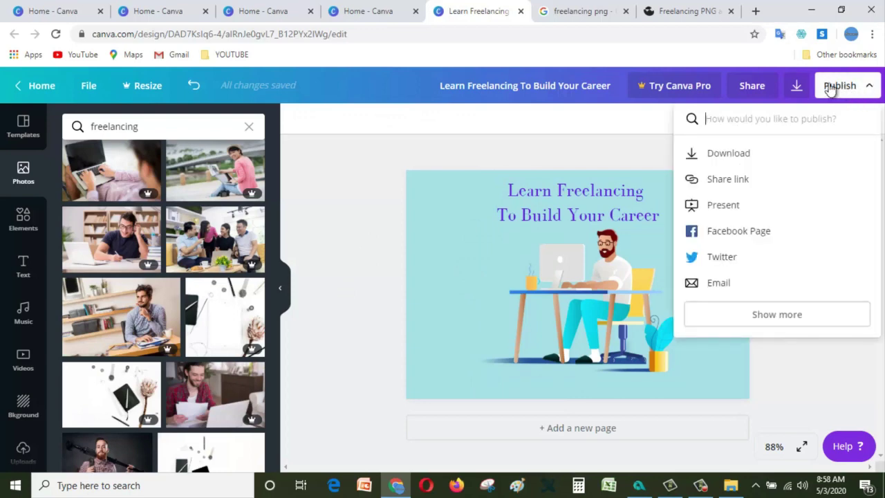
left_click(743, 158)
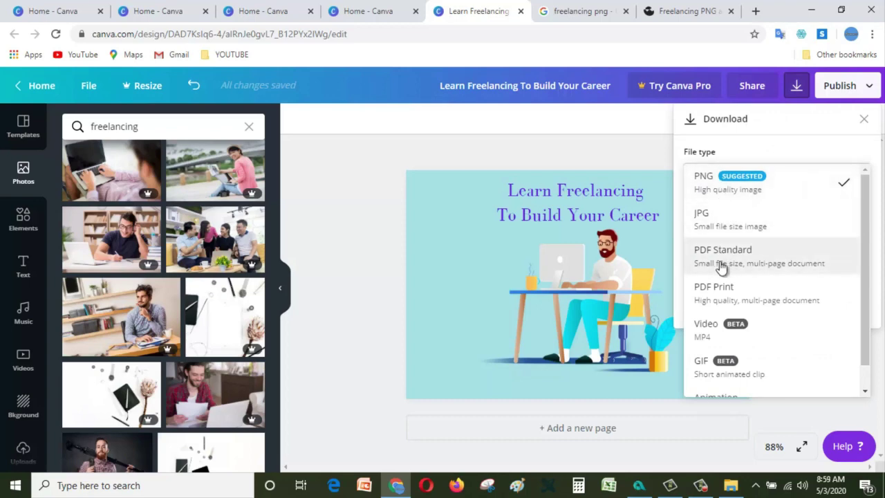
left_click(754, 230)
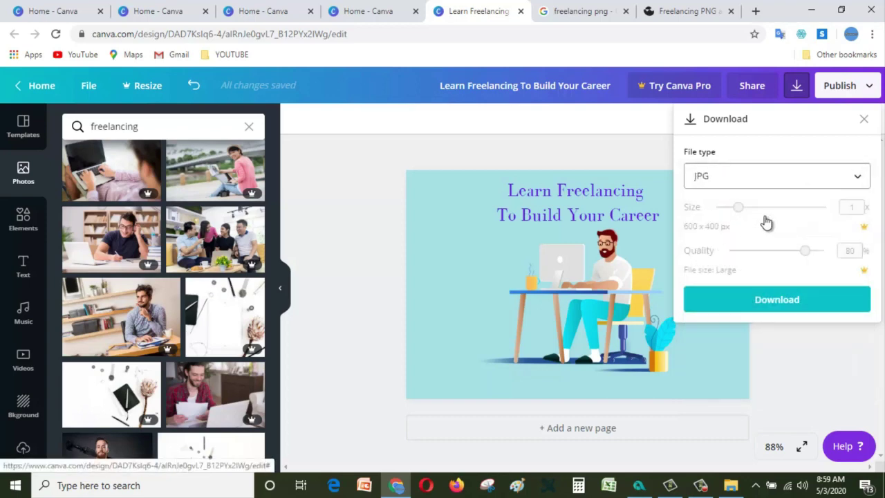
left_click(788, 305)
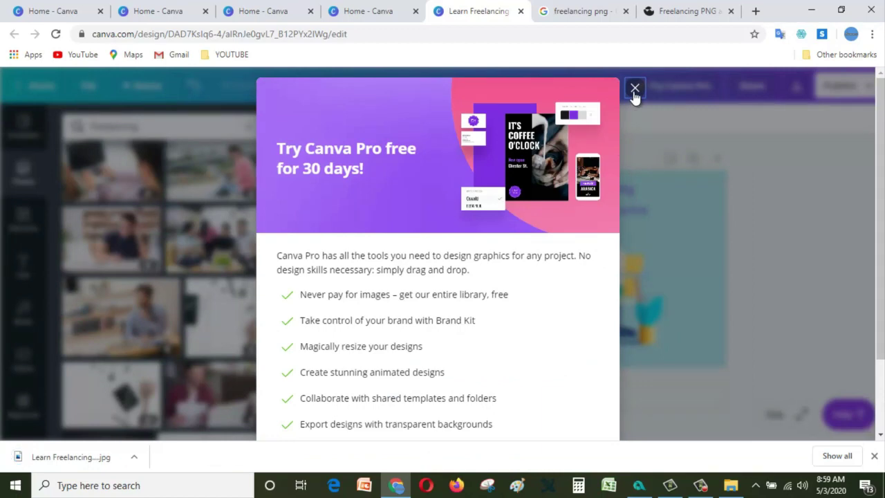
left_click(634, 90)
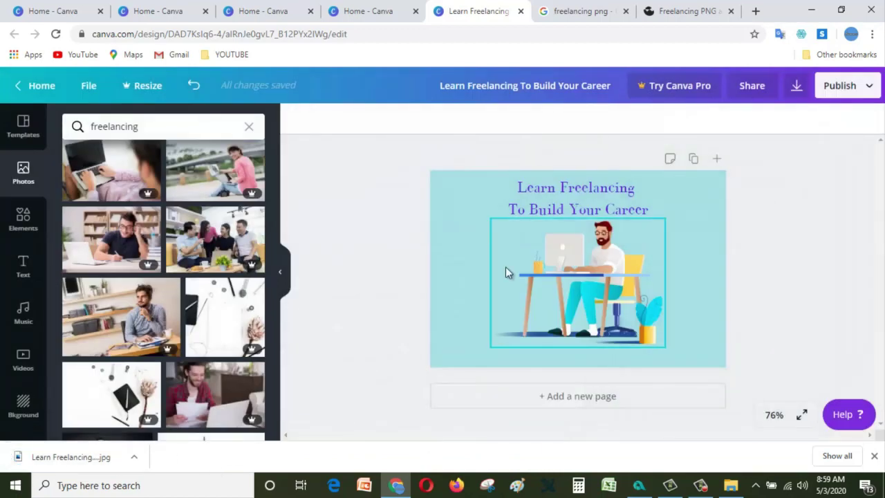
left_click(98, 457)
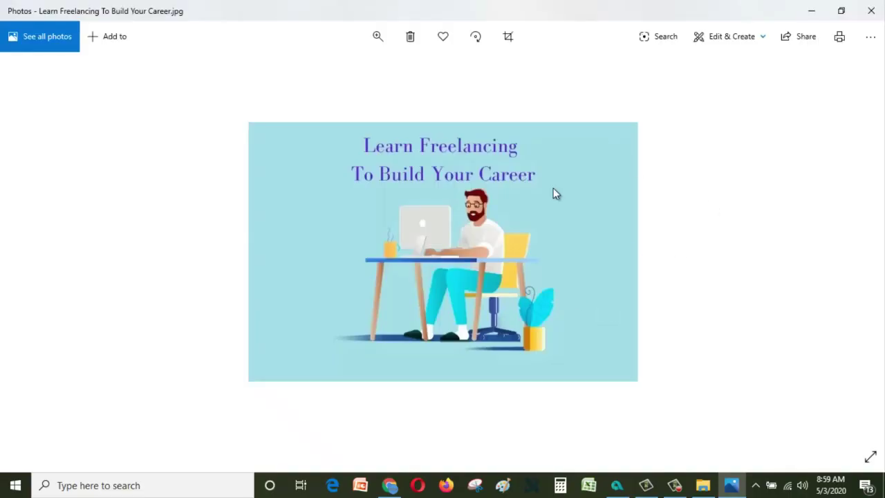
- Close the downloaded image in Photos to return to the Canva editor, and collapse the photo library beside the banner
left_click(874, 9)
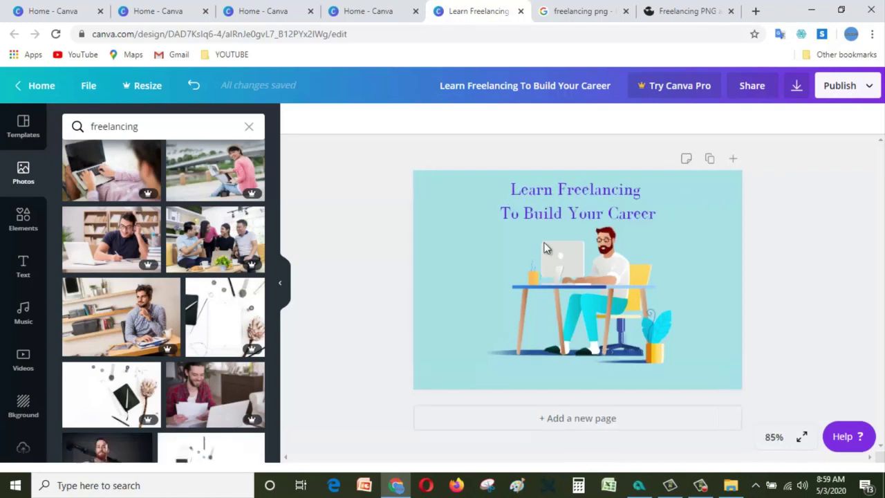
scroll(114, 370, "down", 5)
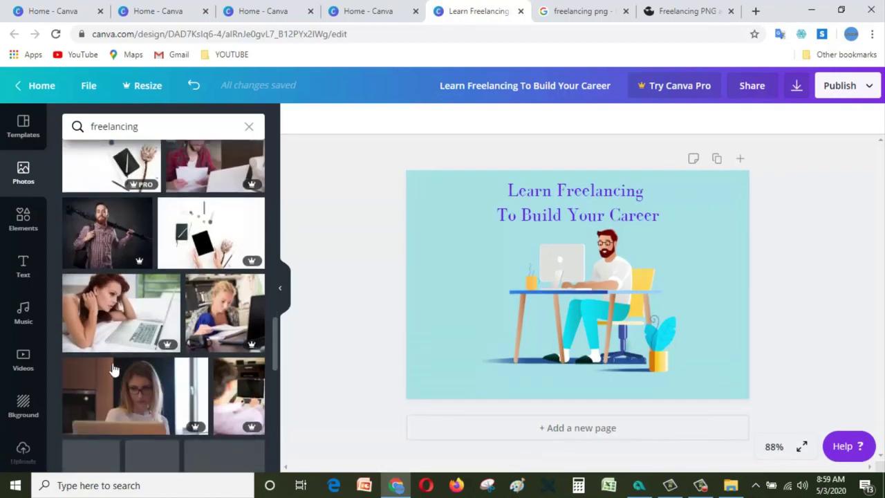
scroll(158, 376, "up", 10)
scroll(161, 383, "up", 5)
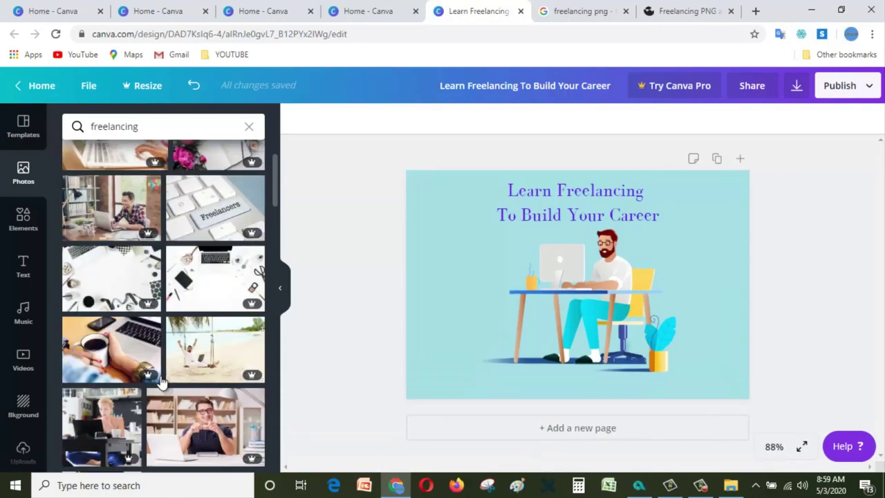
left_click(283, 289)
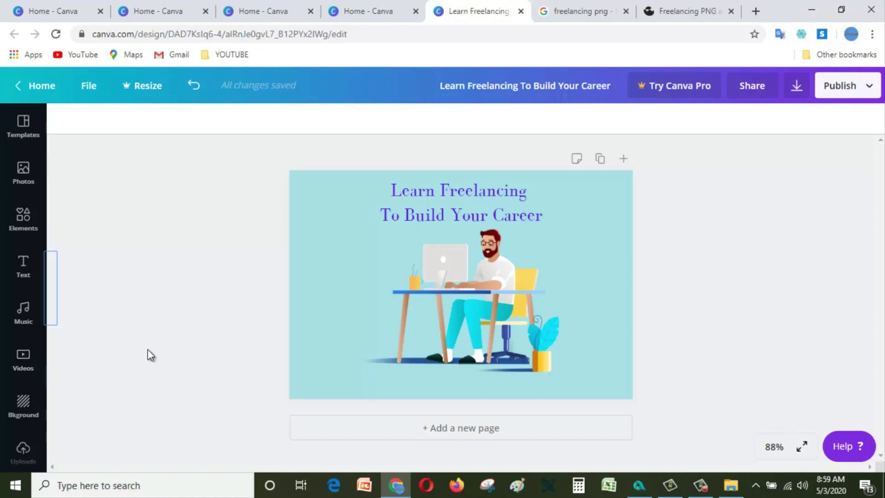
- Leave the editor for the Canva home page and reopen "Learn Freelancing To Build Your Career" from the list of all designs
left_click(48, 89)
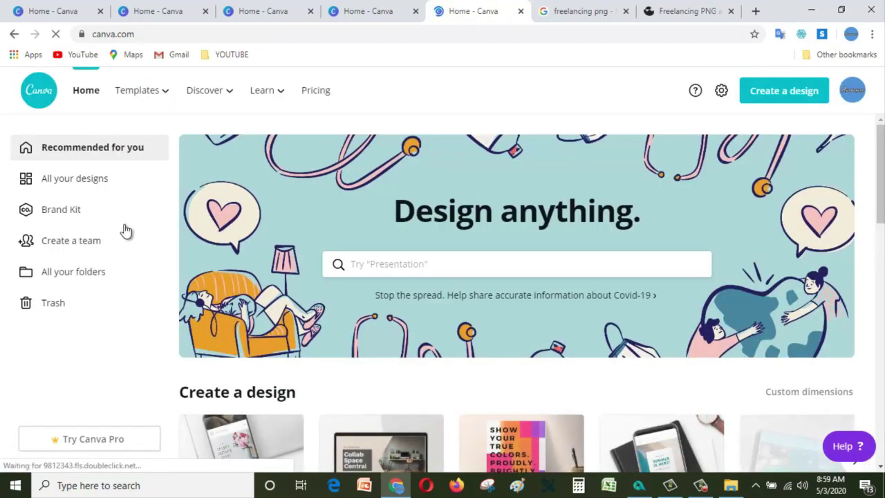
left_click(81, 181)
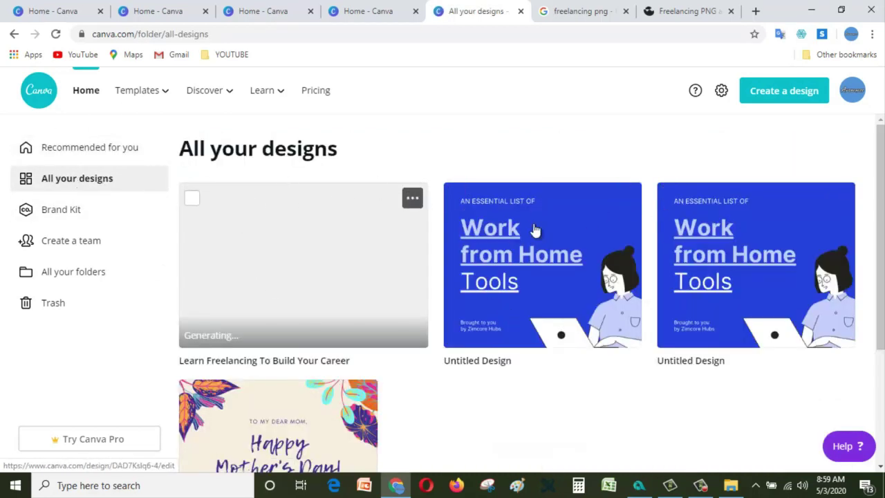
scroll(537, 311, "down", 3)
scroll(537, 311, "up", 3)
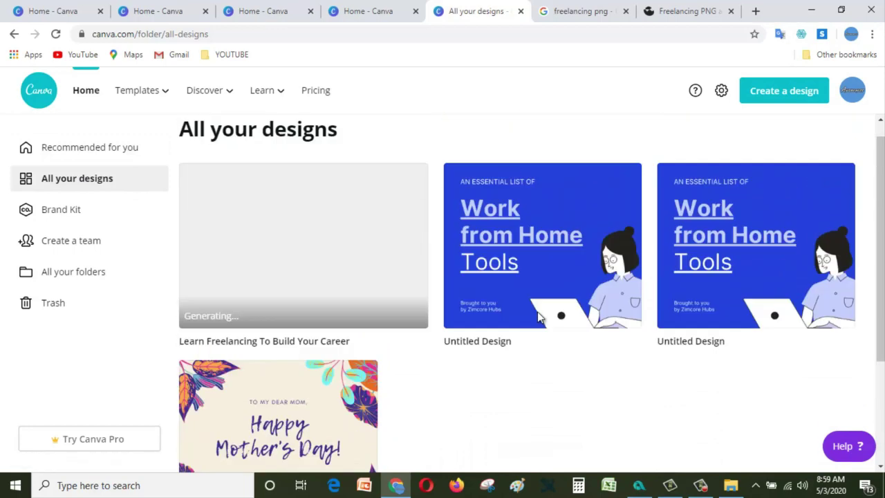
scroll(537, 311, "up", 1)
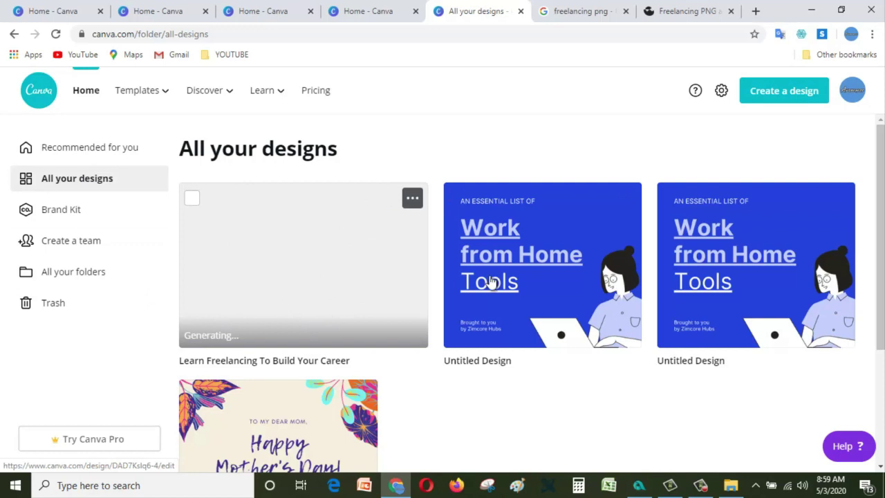
left_click(307, 263)
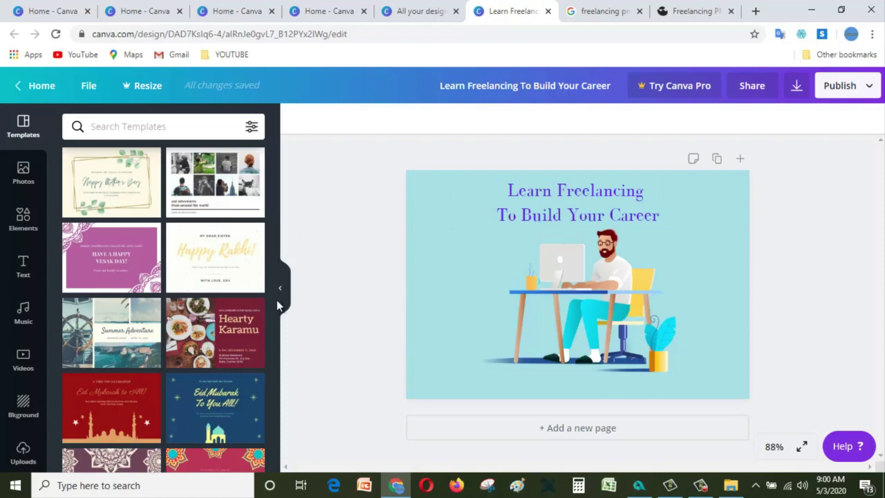
scroll(256, 312, "down", 3)
scroll(255, 311, "down", 3)
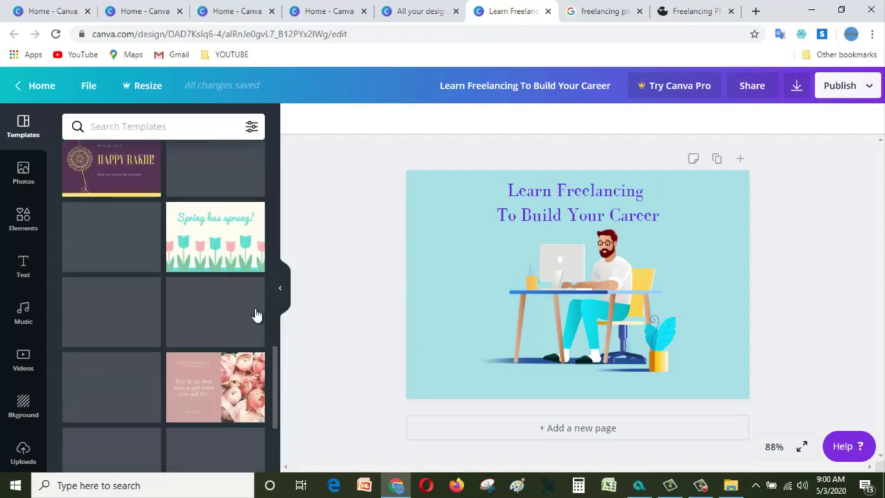
scroll(251, 315, "up", 6)
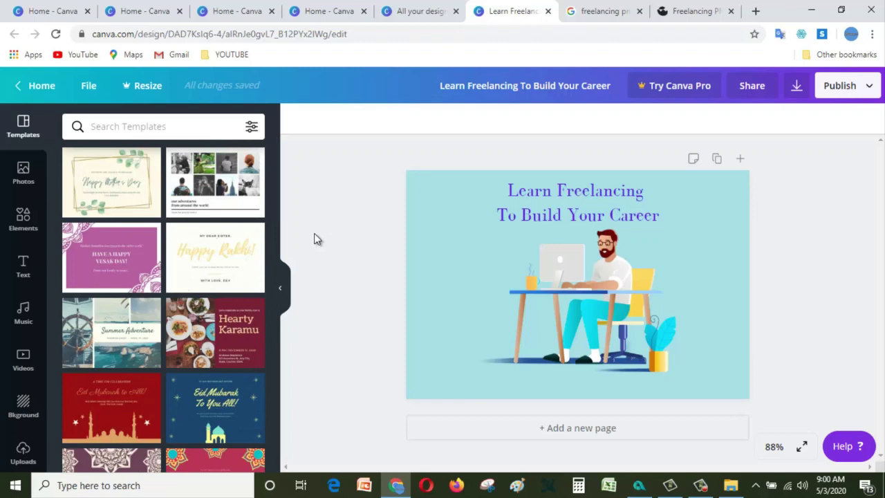